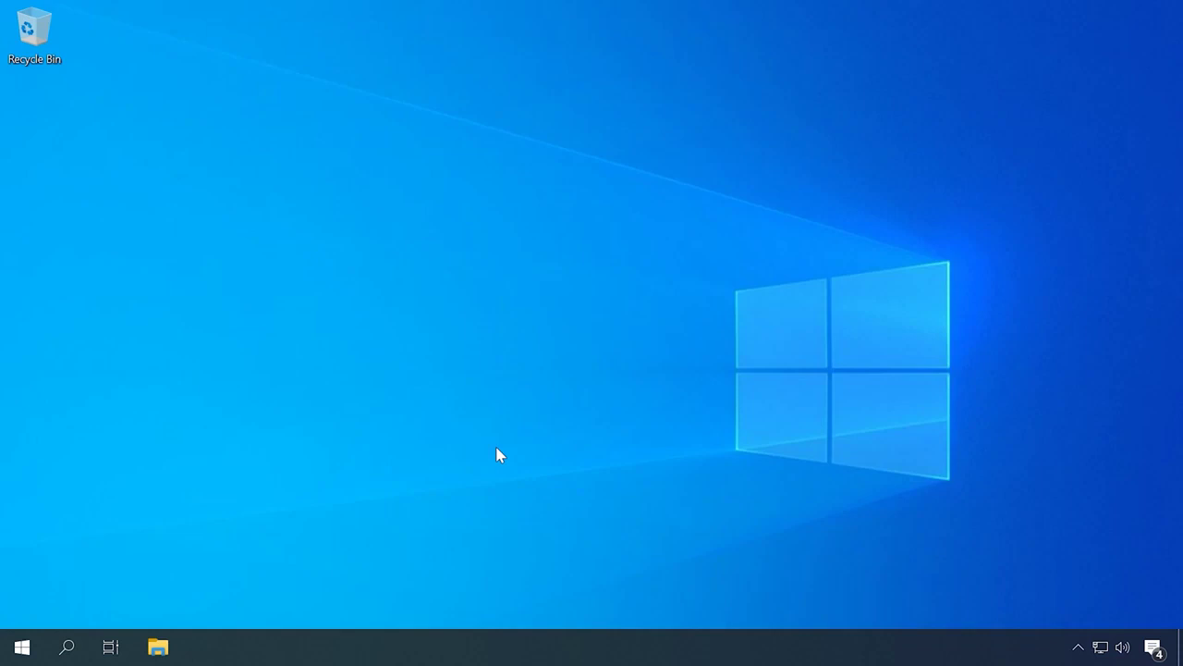
Enable Safe boot with the Minimal option for Windows 10 in System Configuration (msconfig) and restart the computer.
key(super+r)
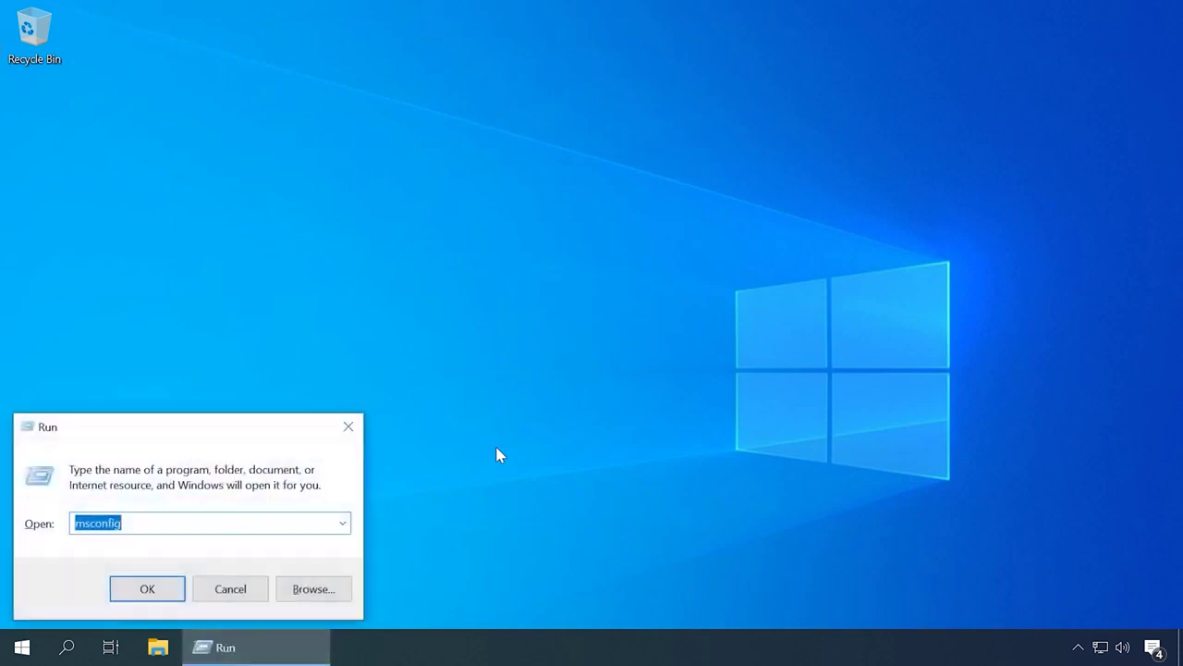
click(139, 591)
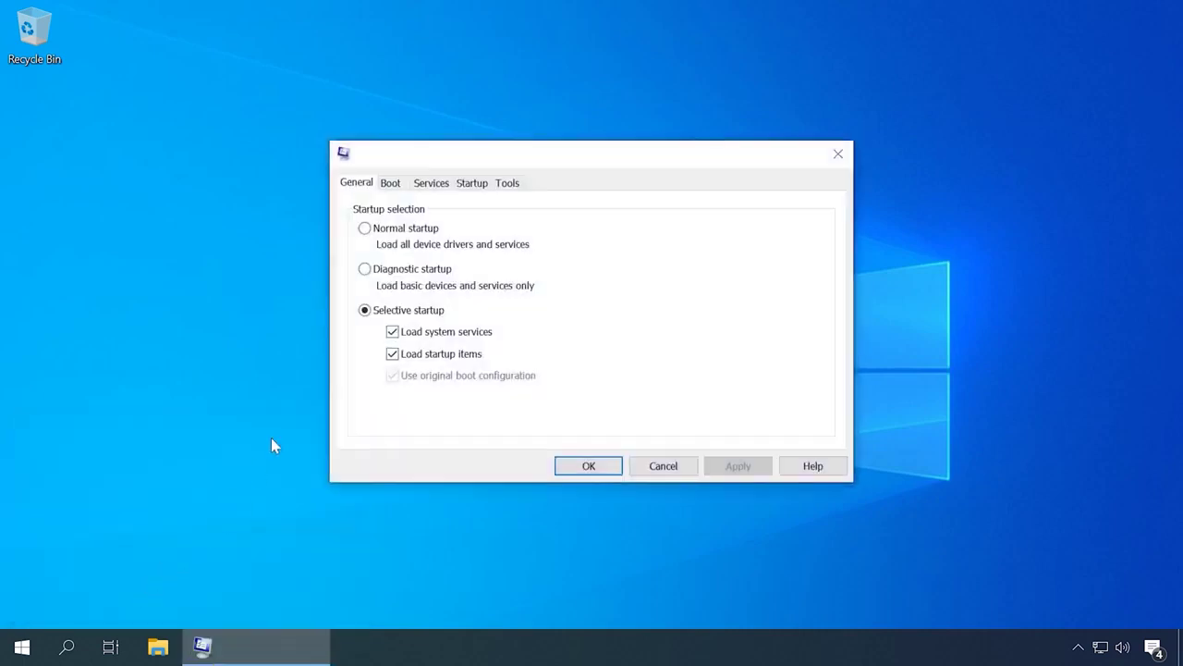
click(391, 184)
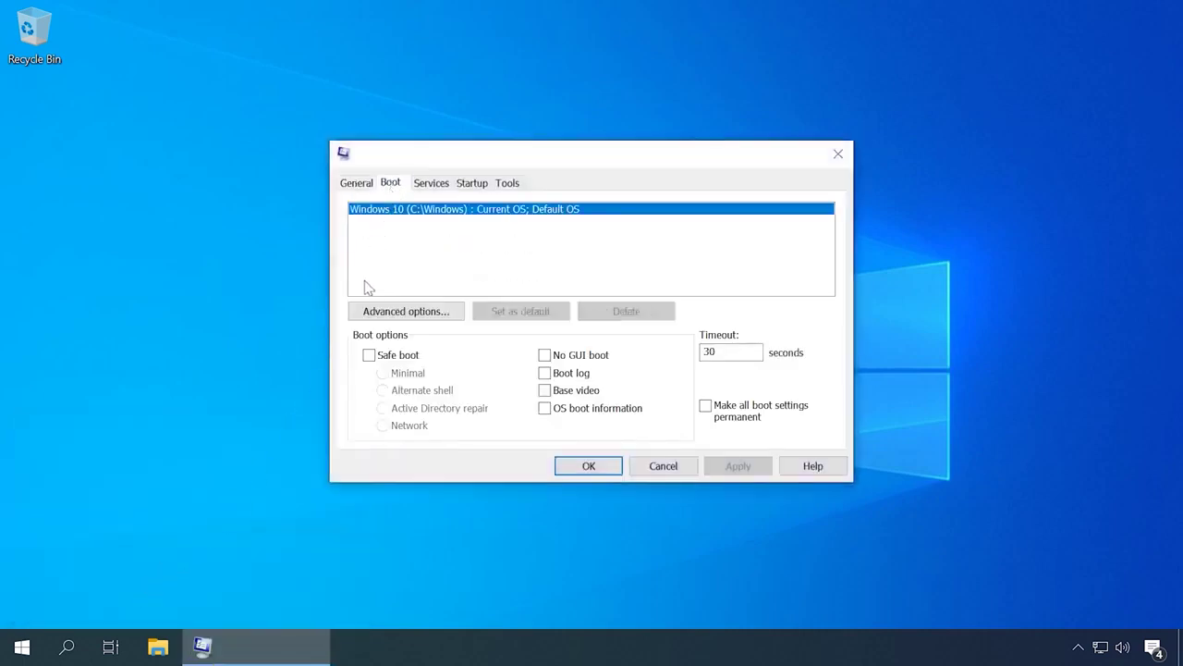
click(369, 355)
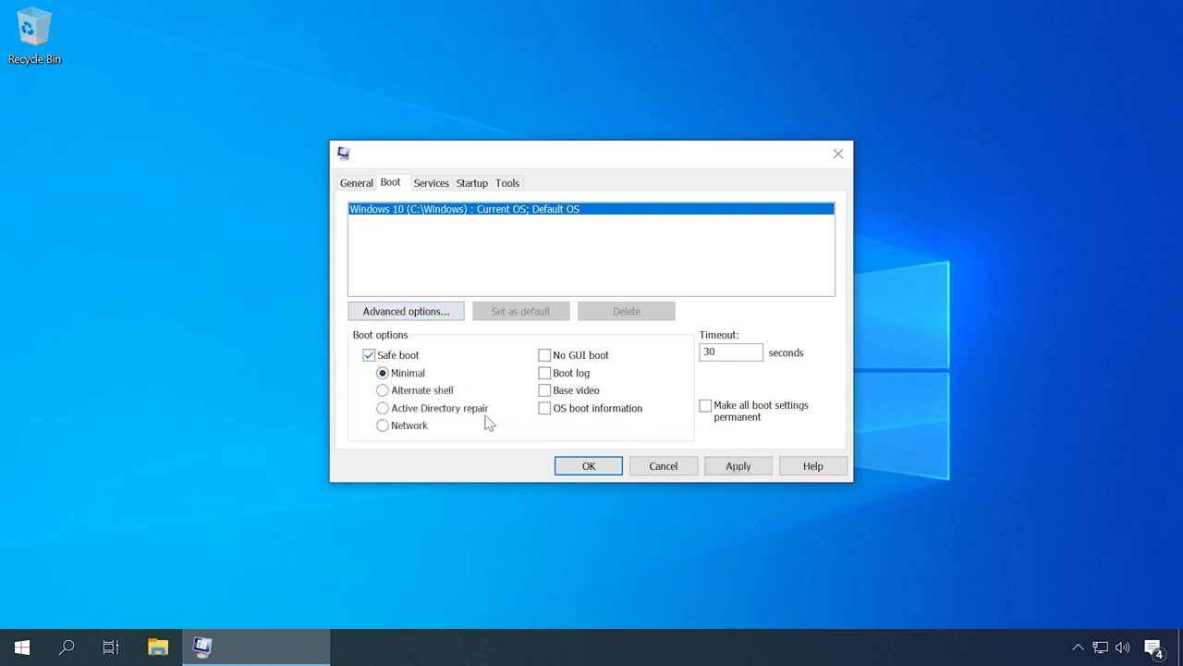
click(586, 466)
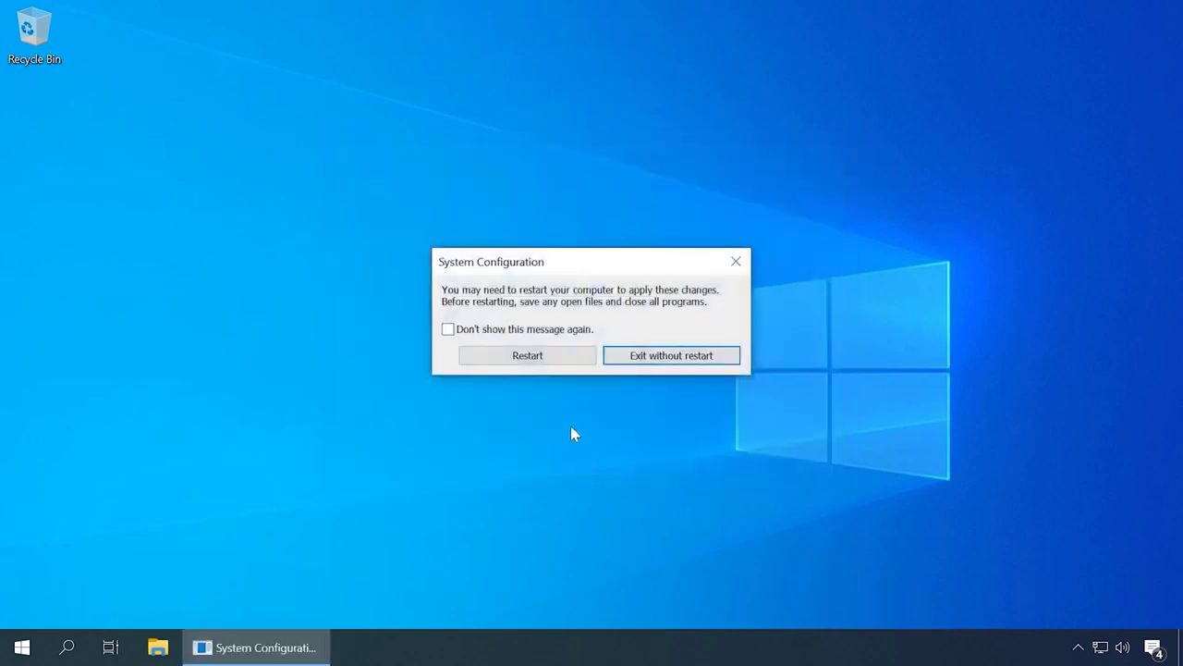
click(543, 363)
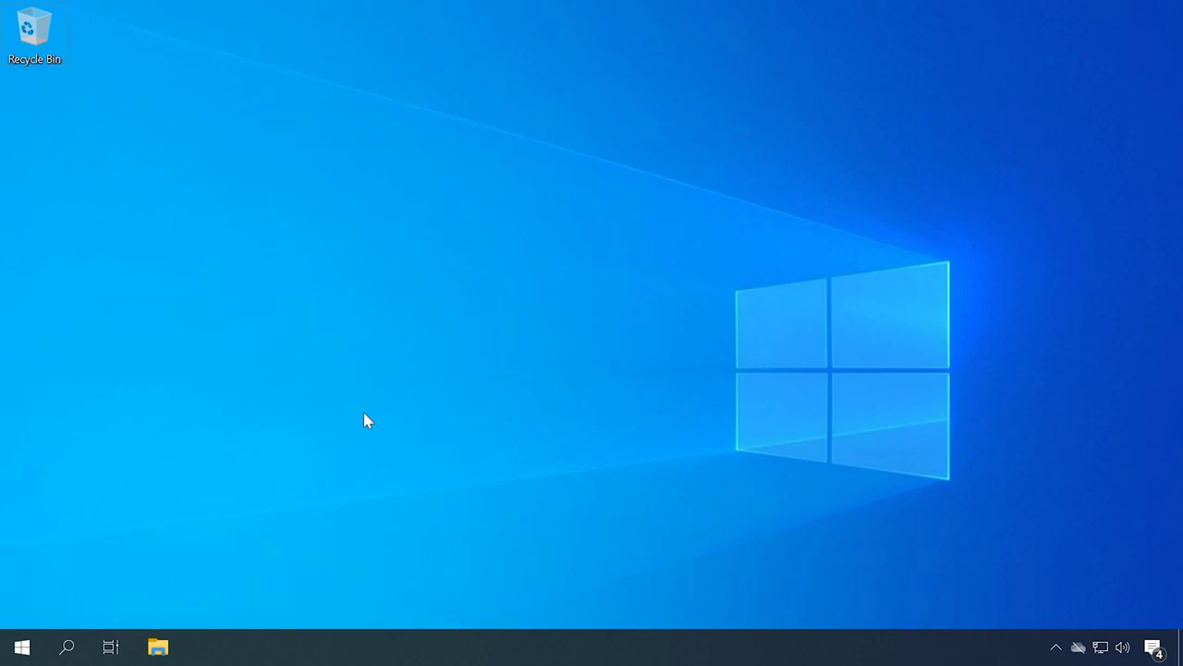
Open the advanced System Properties from the System page of Control Panel.
key(super+r)
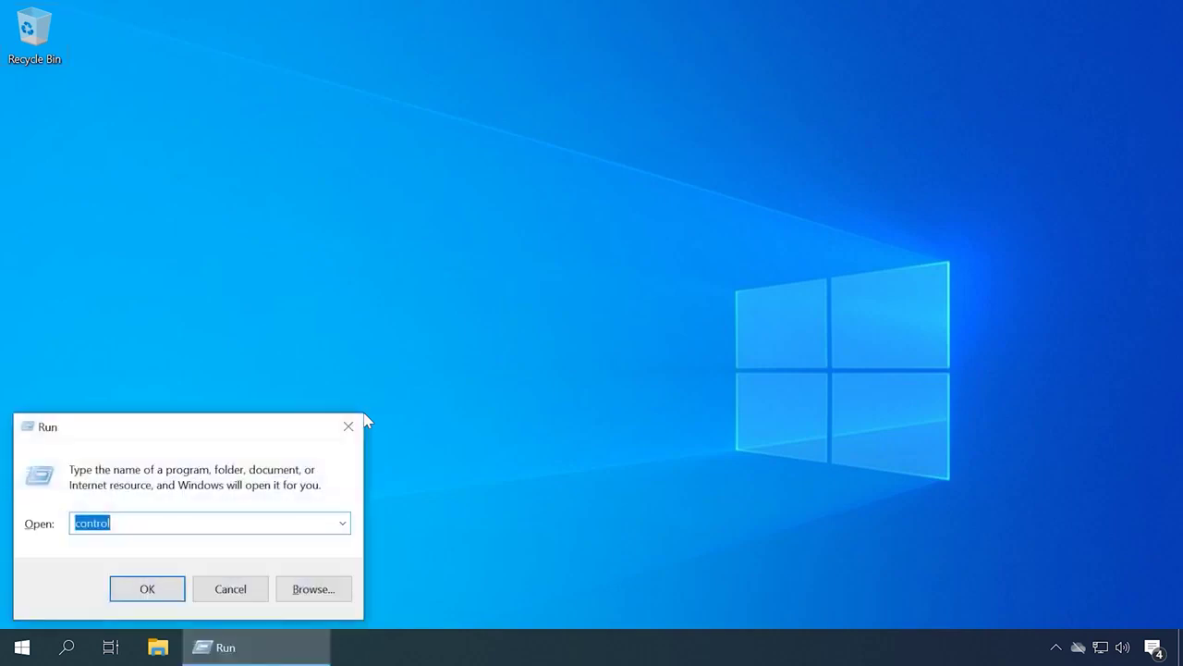
key(Return)
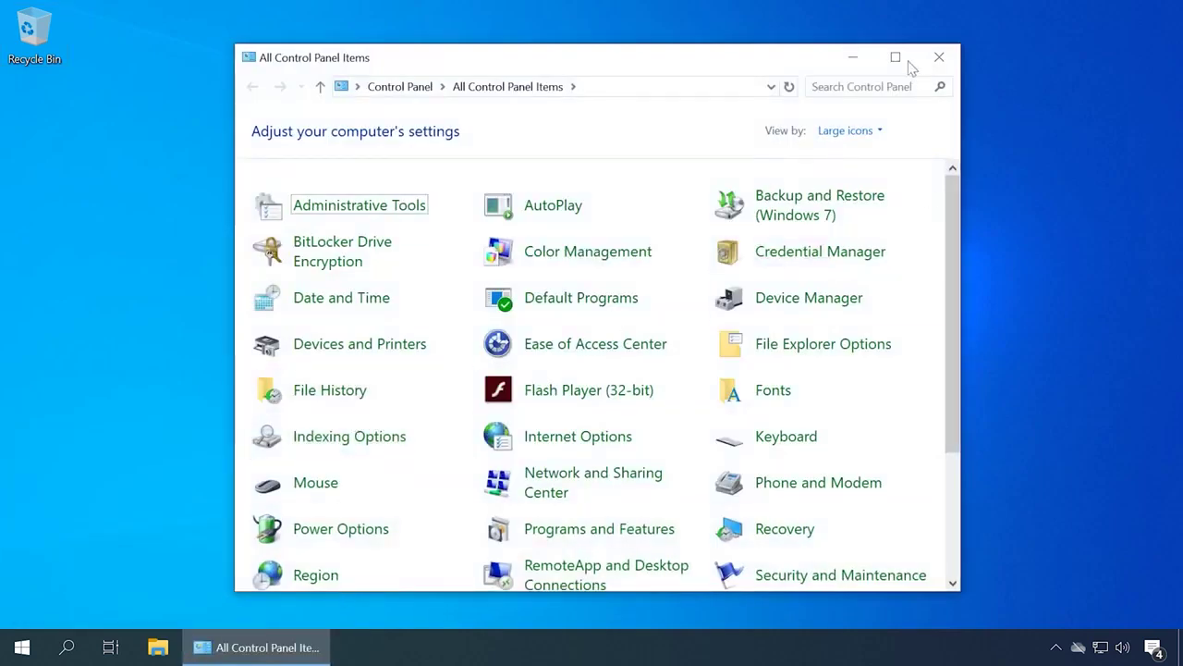
click(908, 61)
click(321, 442)
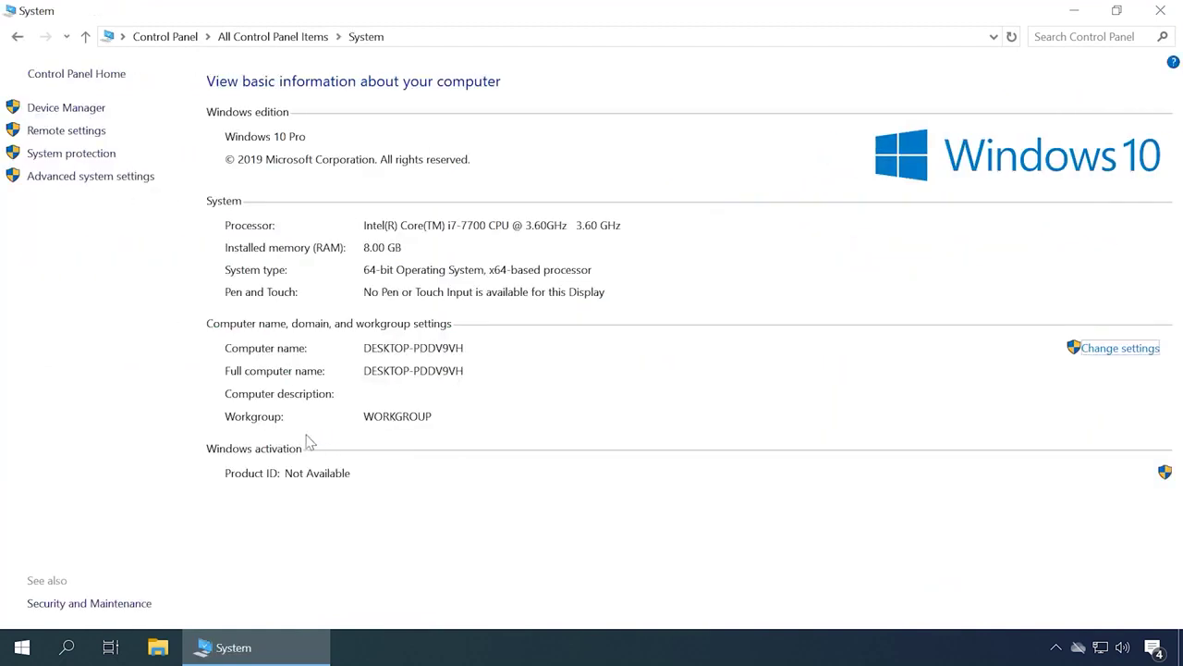
click(72, 179)
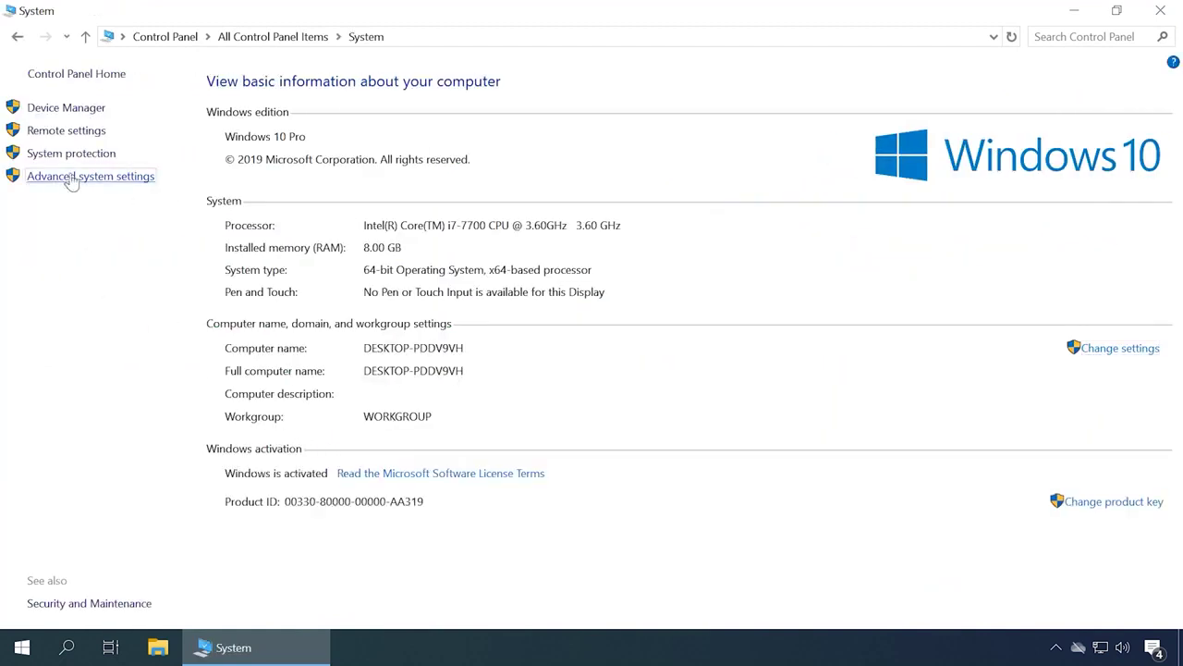
drag(243, 118, 343, 63)
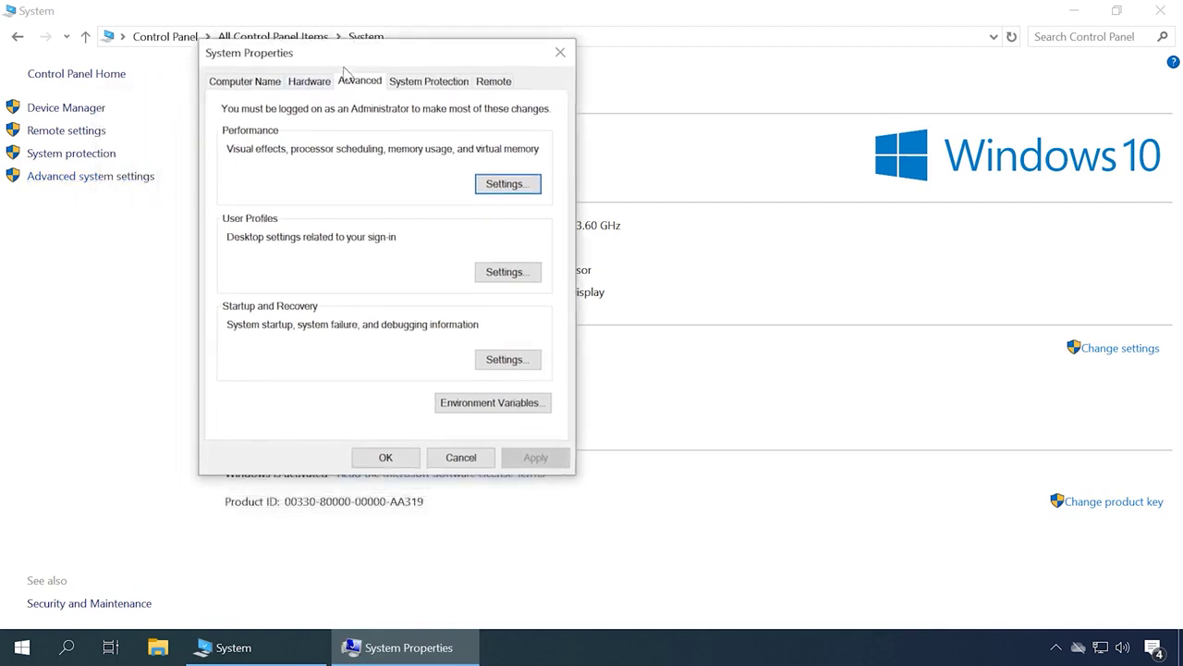
Open the Startup and Recovery settings and examine the dump file path under the debugging information options.
click(508, 360)
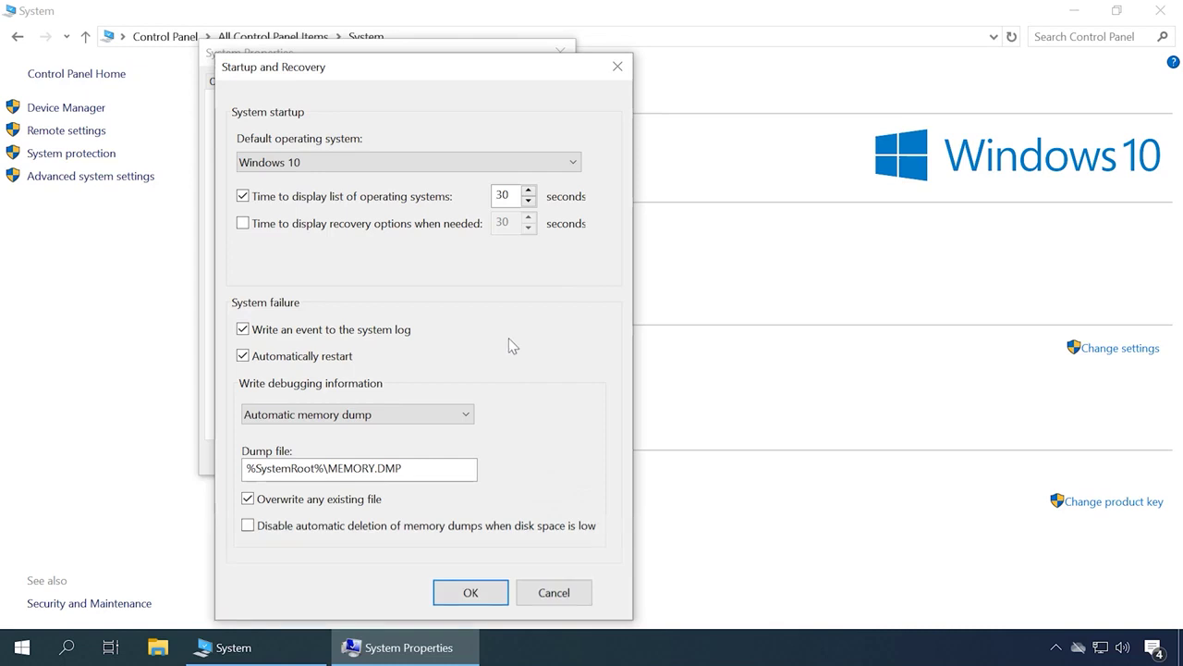
drag(462, 60, 505, 28)
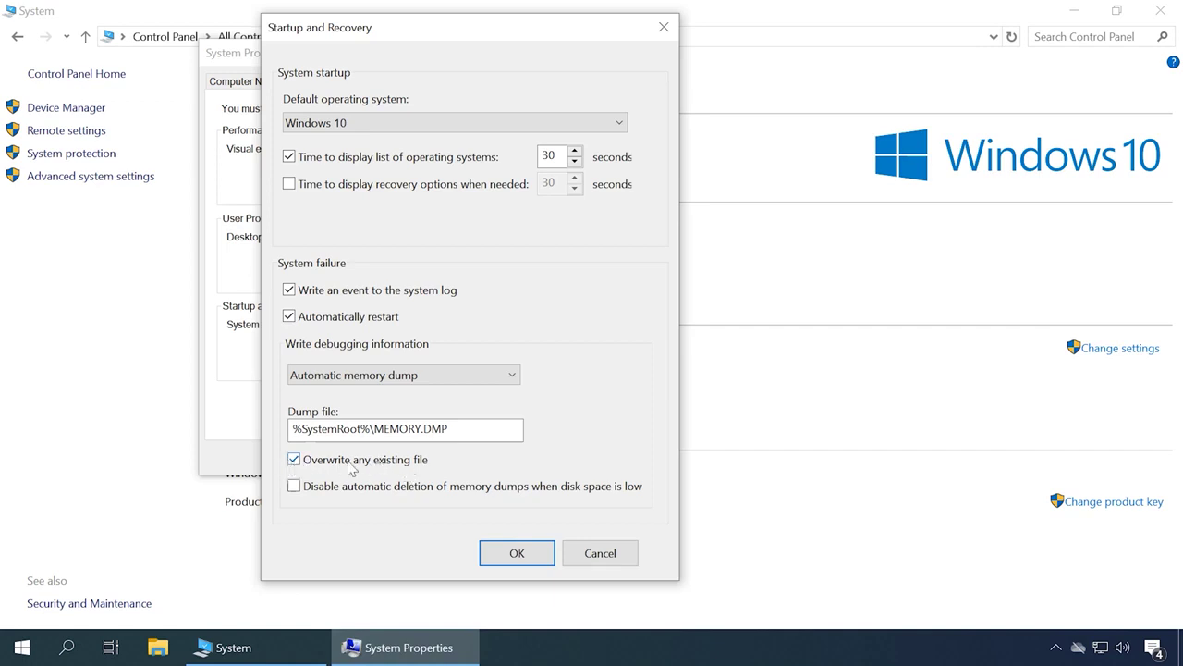
drag(294, 428, 457, 428)
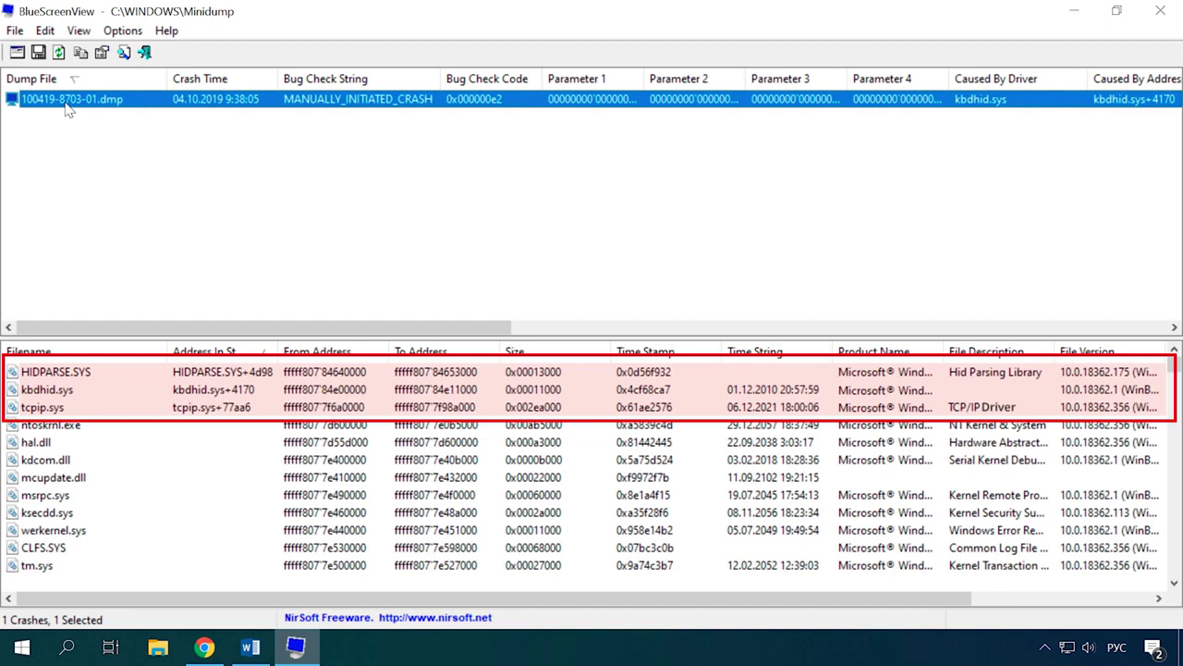
Generate an HTML report of all items in BlueScreenView's driver list and look through its columns in the browser.
right_click(59, 374)
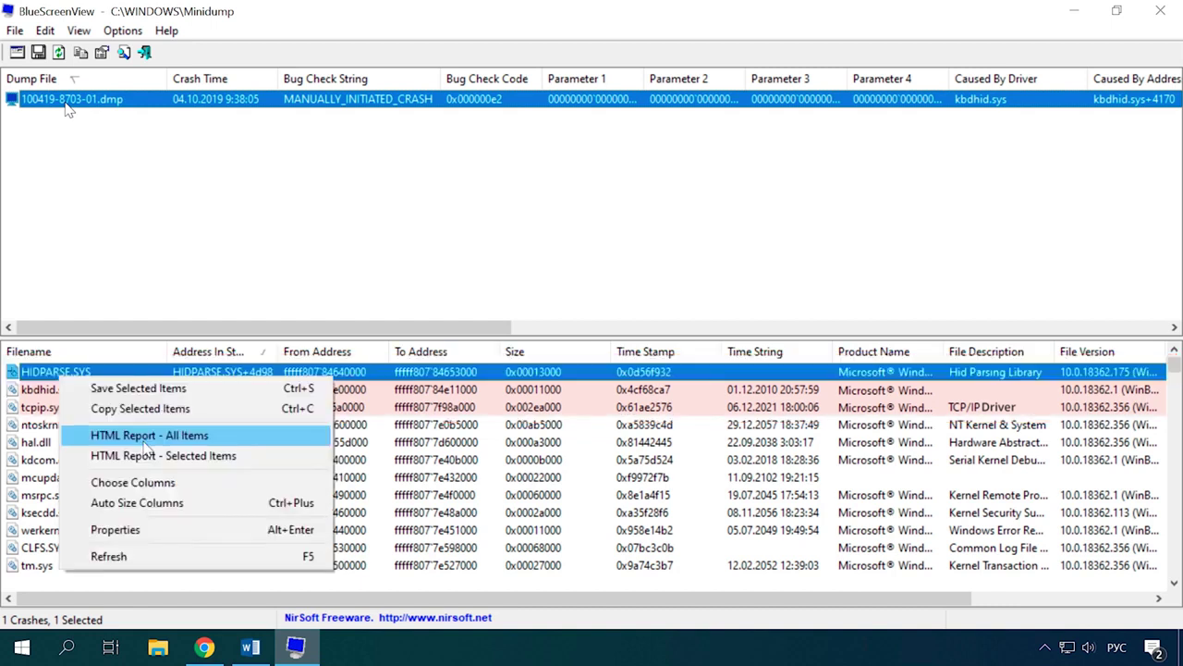
click(145, 438)
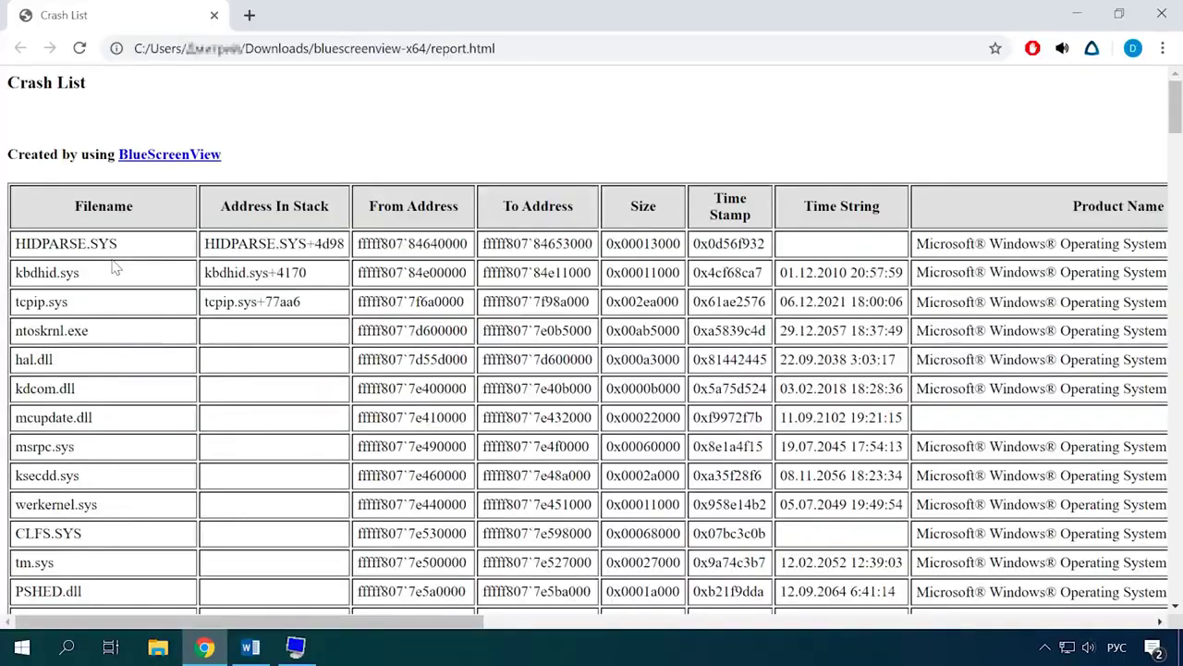
drag(217, 621, 596, 628)
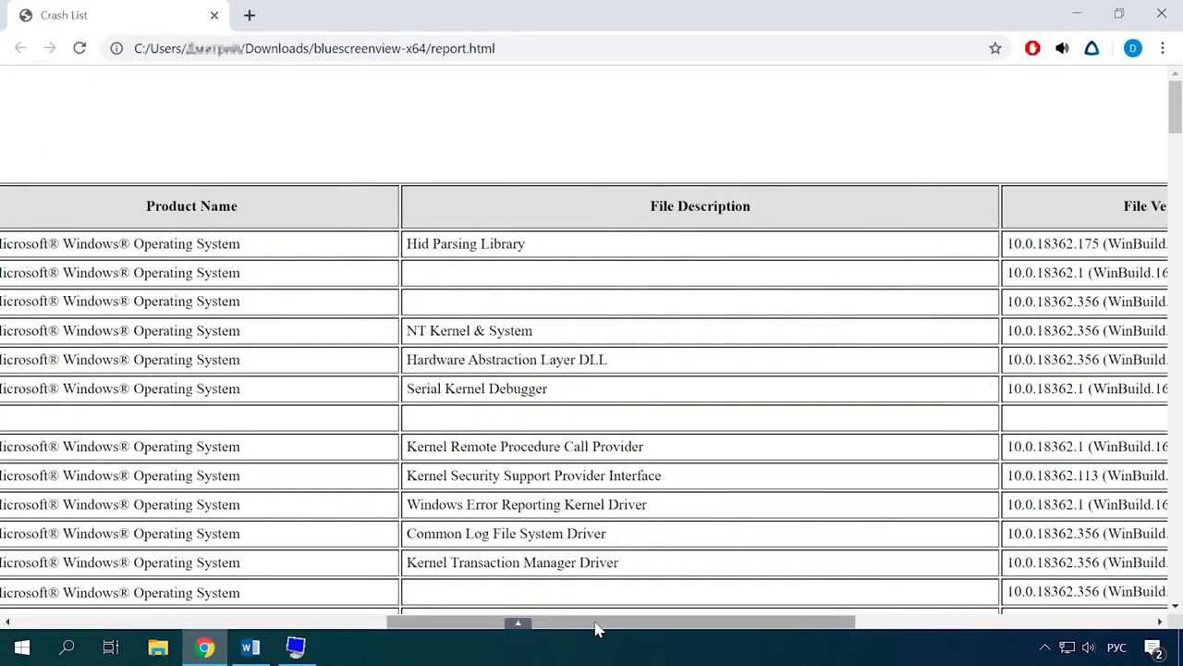
drag(597, 629, 936, 631)
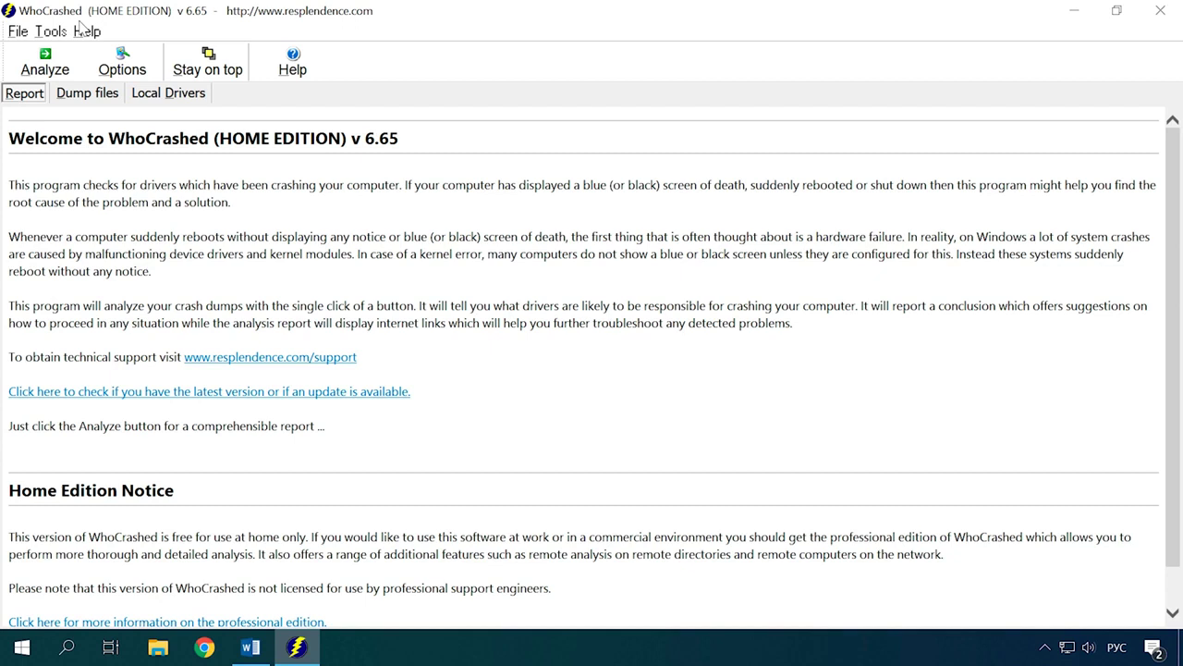
Analyze the crash dumps in WhoCrashed and read through the report.
click(37, 79)
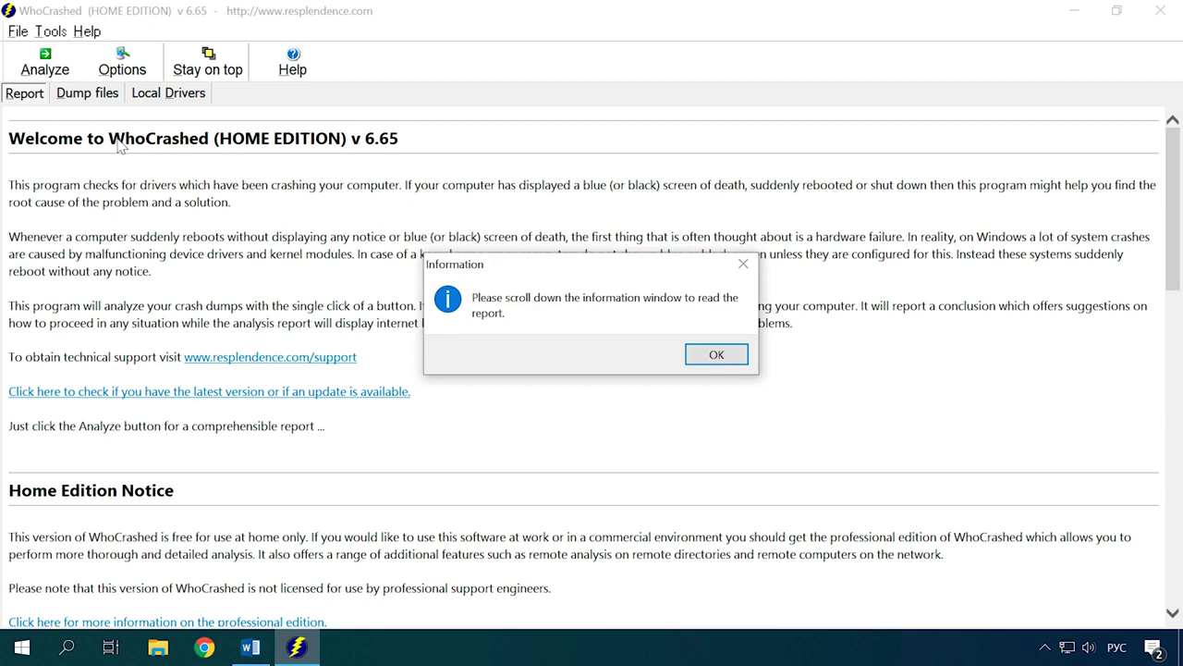
key(Return)
scroll(324, 343, down, 10)
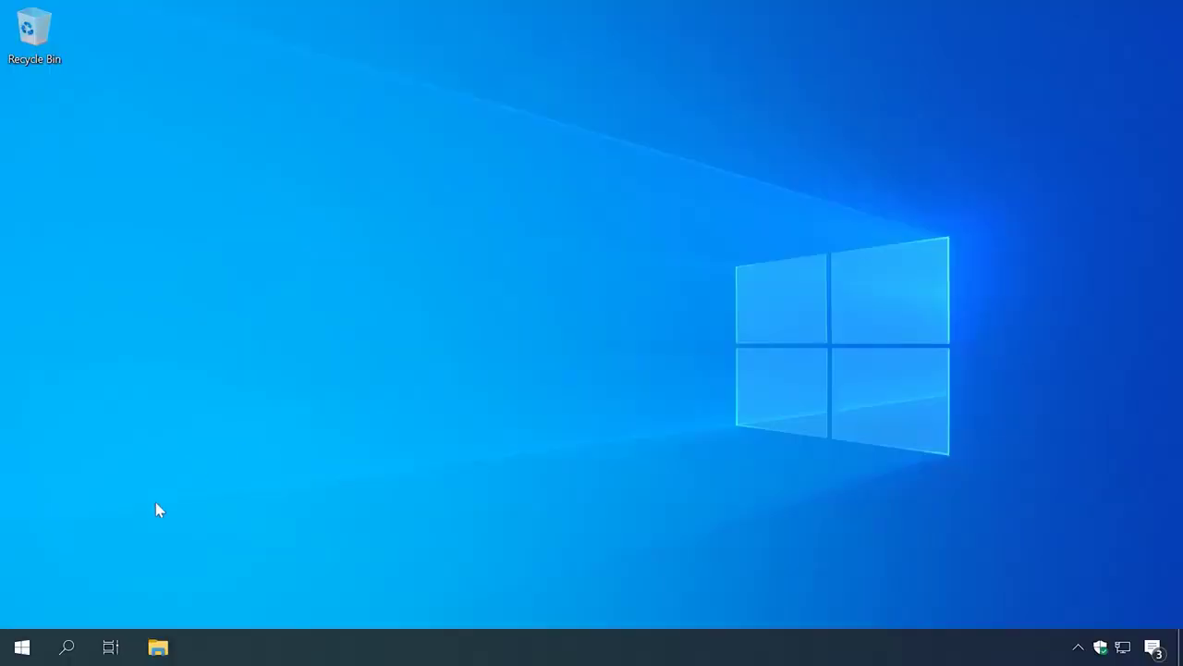
Open Device Manager and view the driver properties of the HID Keyboard Device under Keyboards.
right_click(21, 647)
click(135, 268)
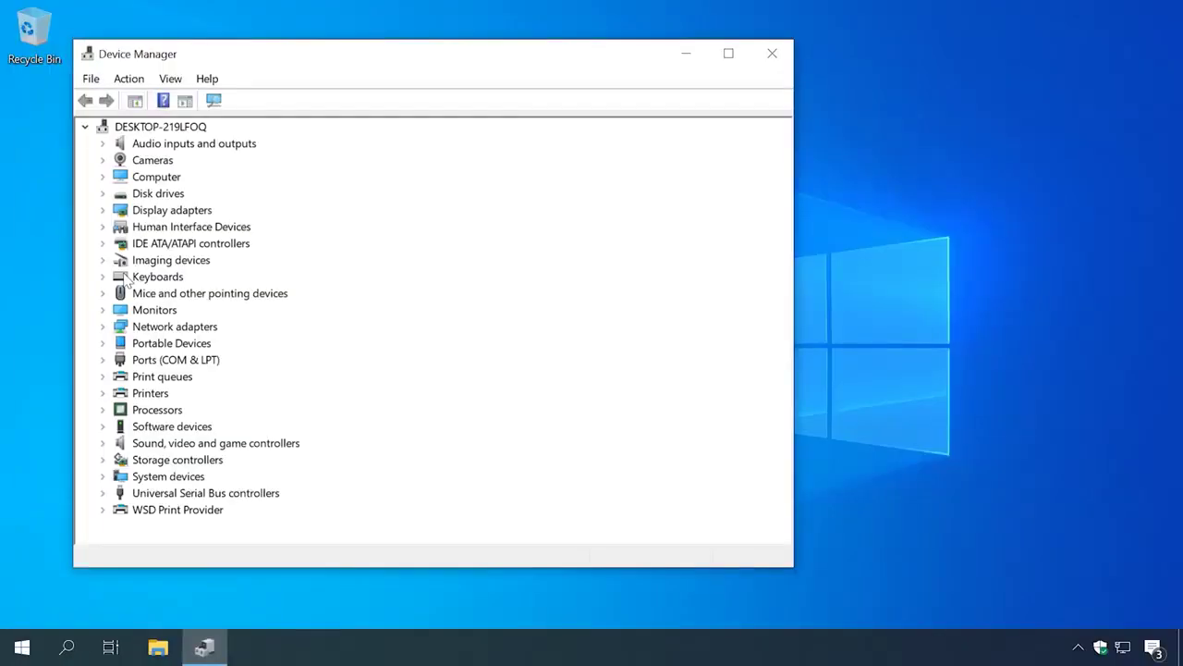
click(103, 276)
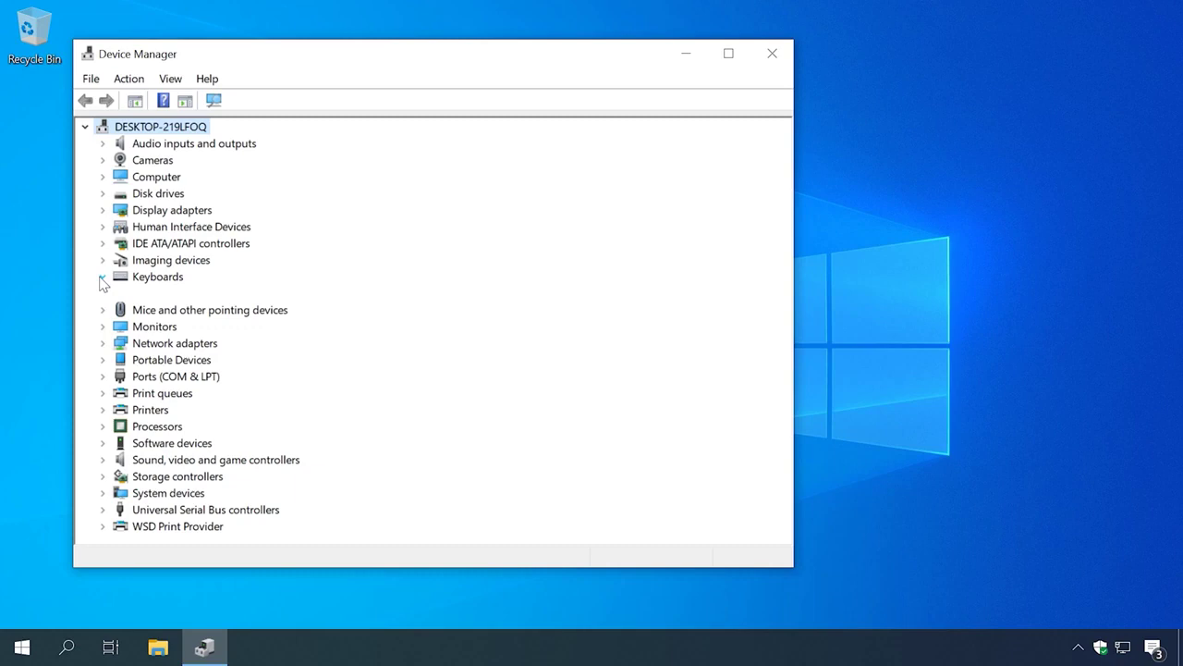
right_click(190, 296)
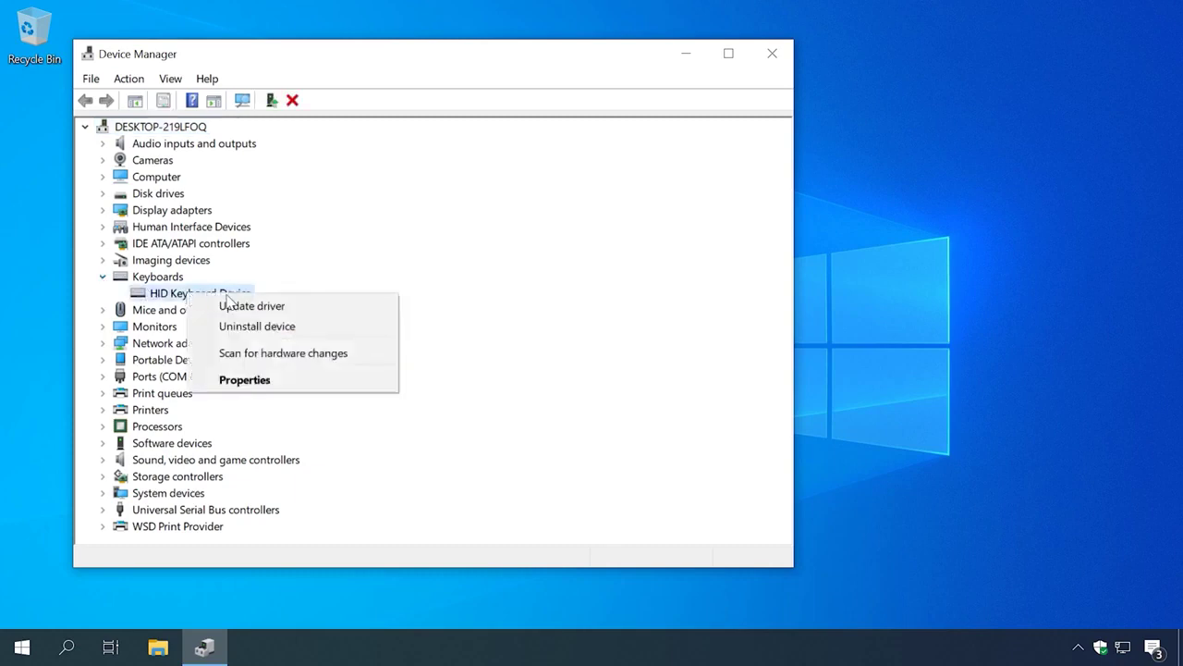
click(263, 379)
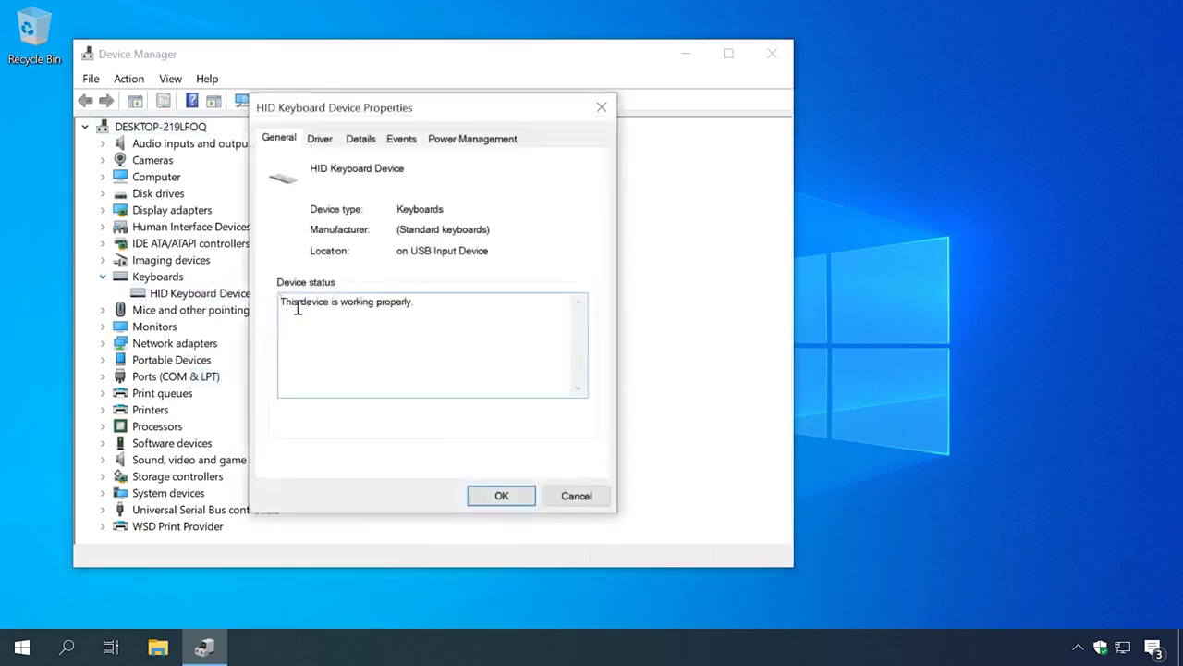
click(326, 136)
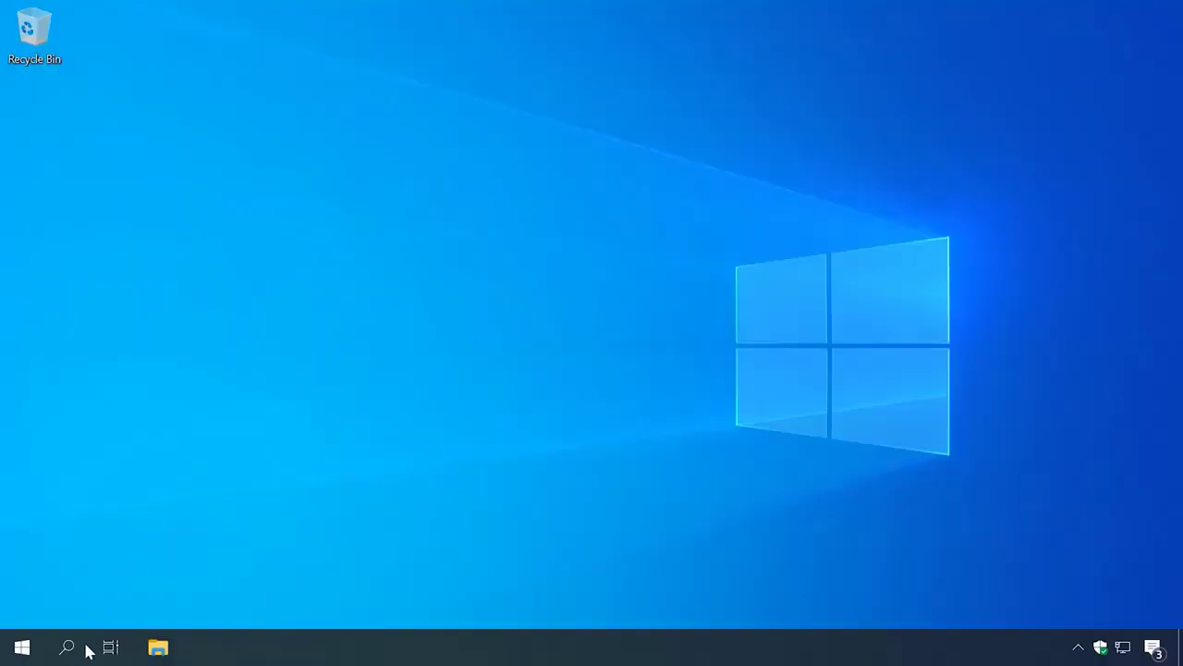
Search Windows for "recove" and open the Recovery control panel.
click(63, 651)
text(recove)
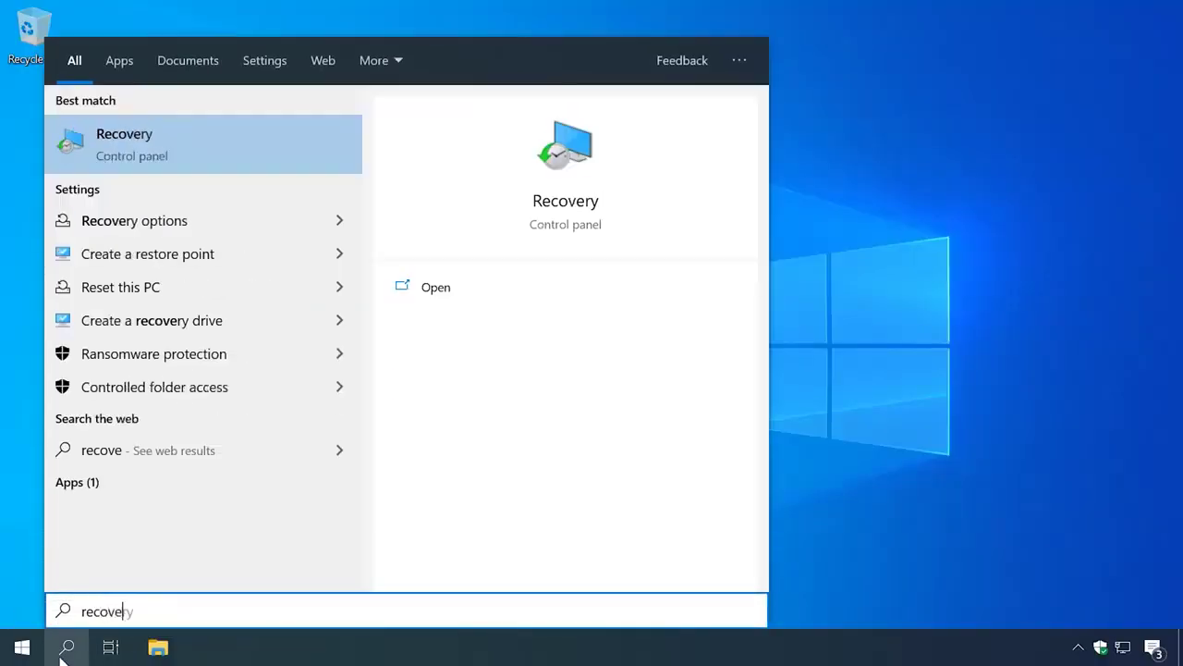
click(219, 152)
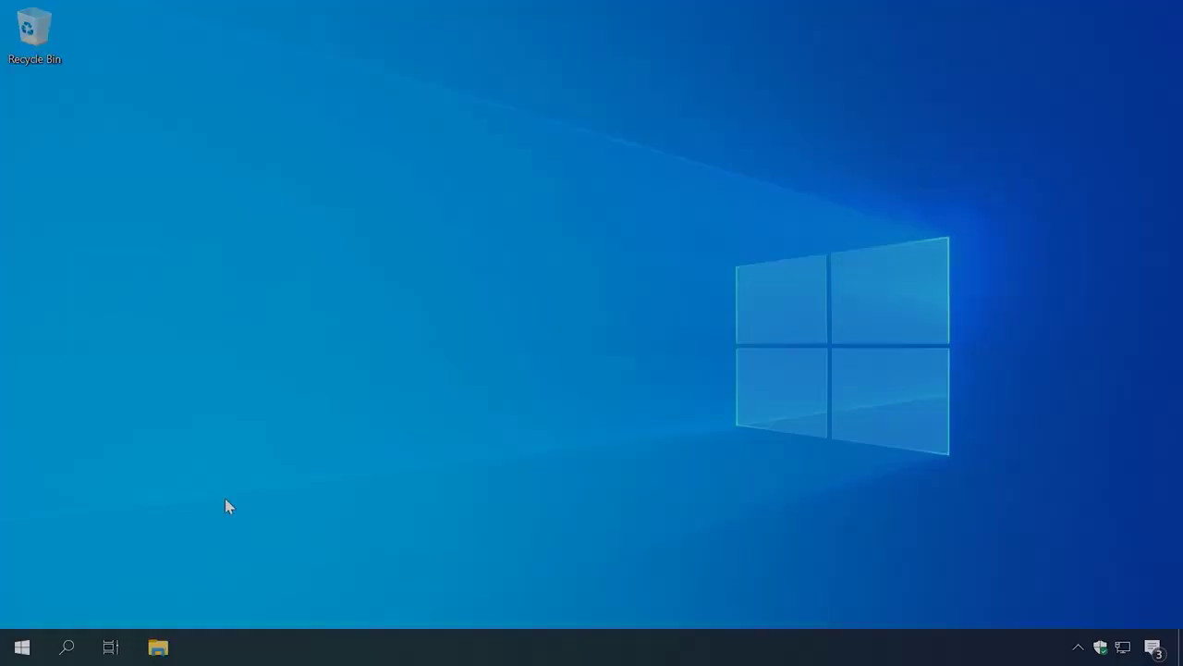
Open Command Prompt as administrator and run the system file check sfc /scannow.
click(65, 649)
text(cmd)
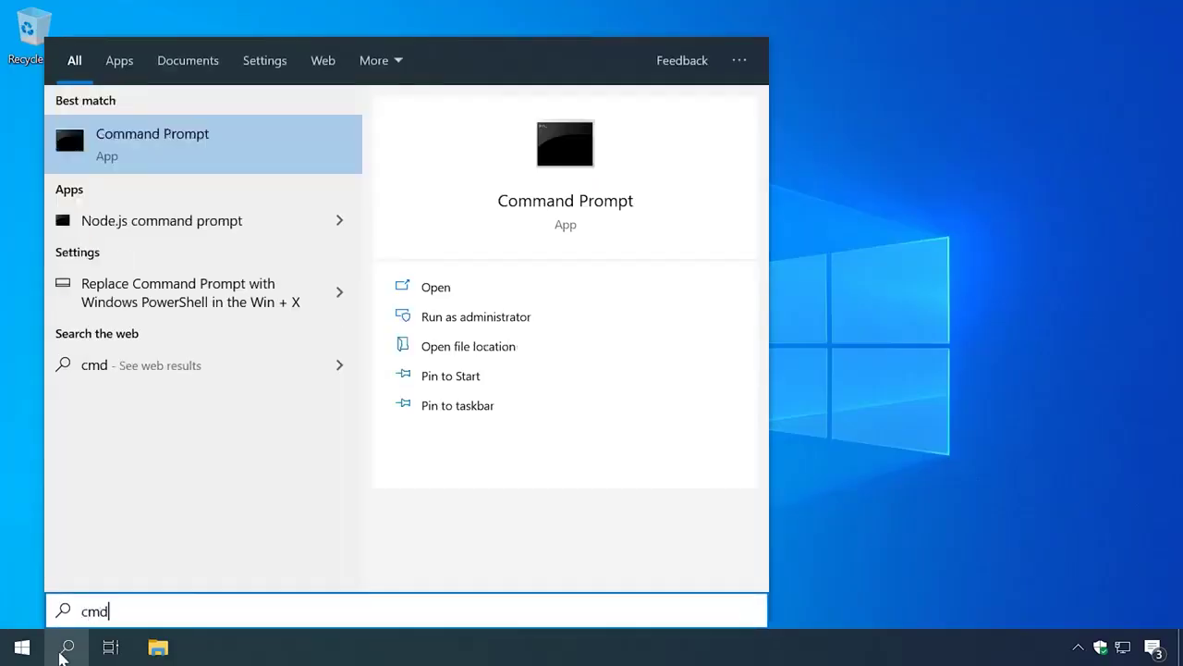
right_click(305, 120)
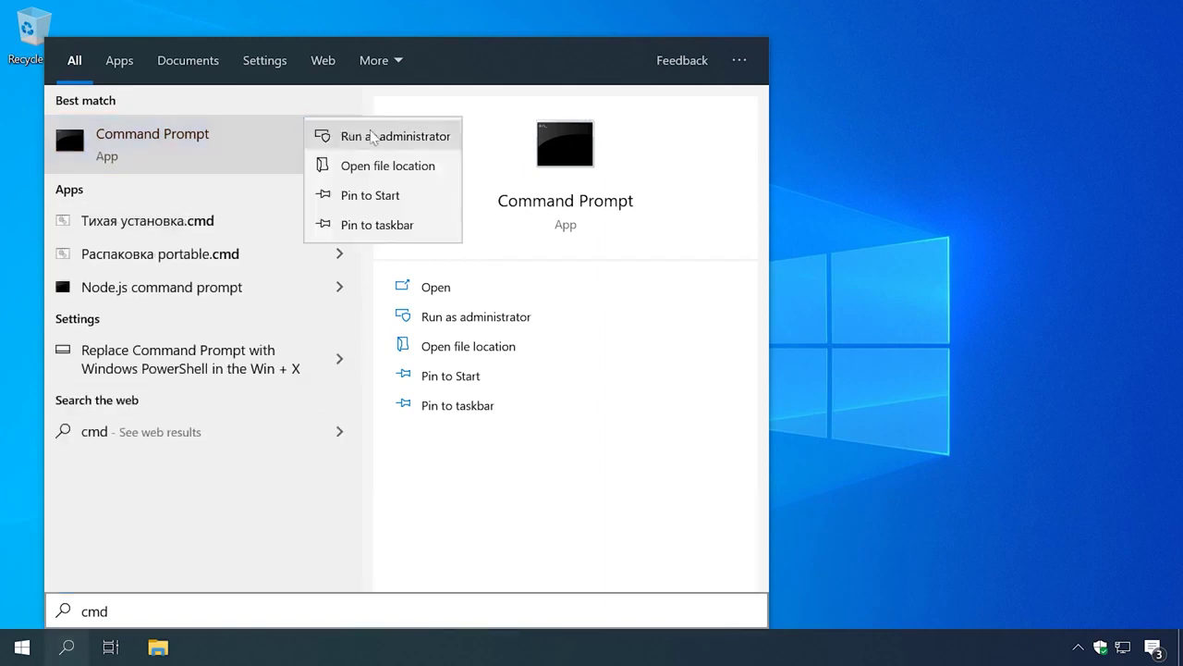
click(387, 138)
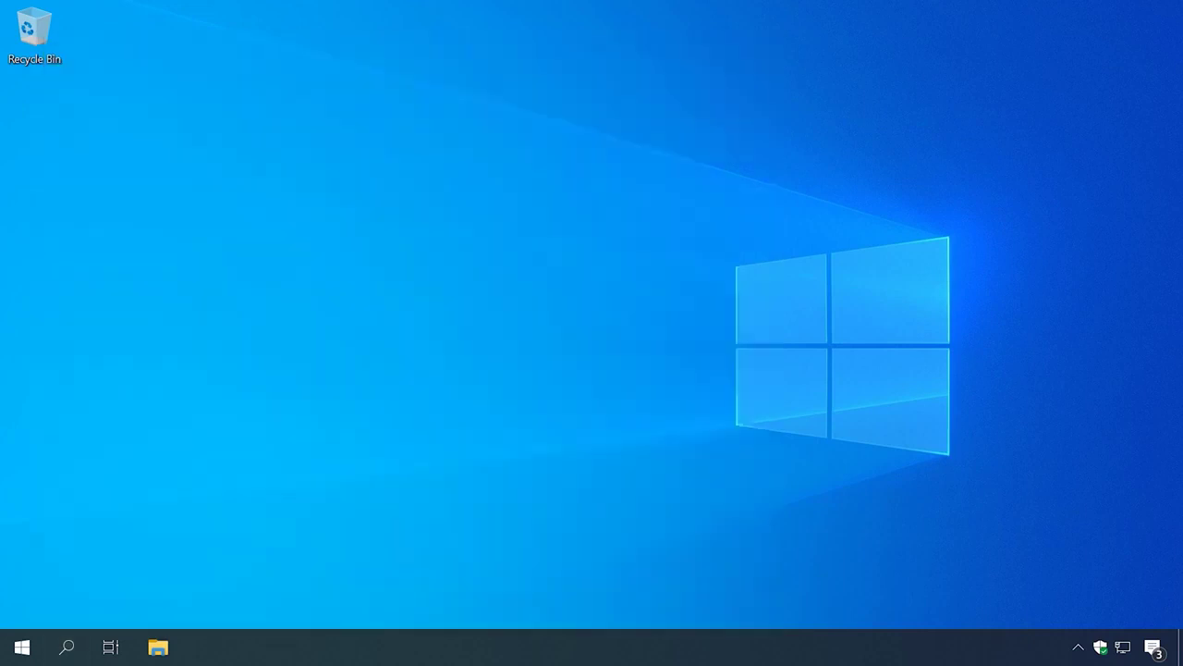
text(sfc)
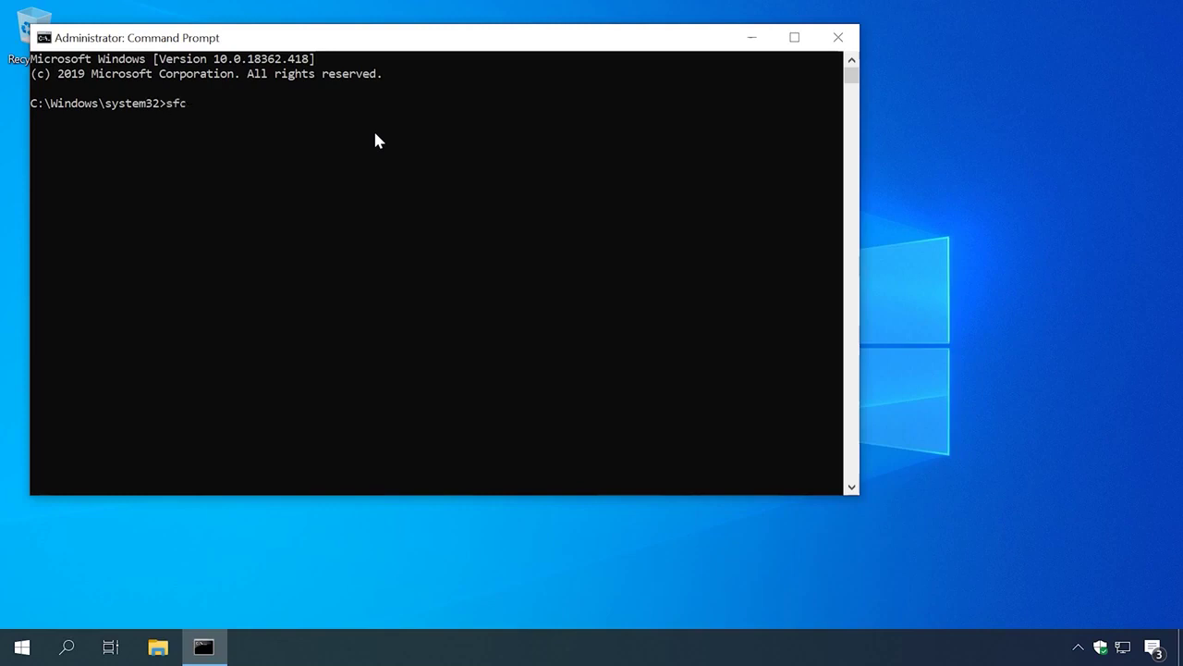
text( /scannow)
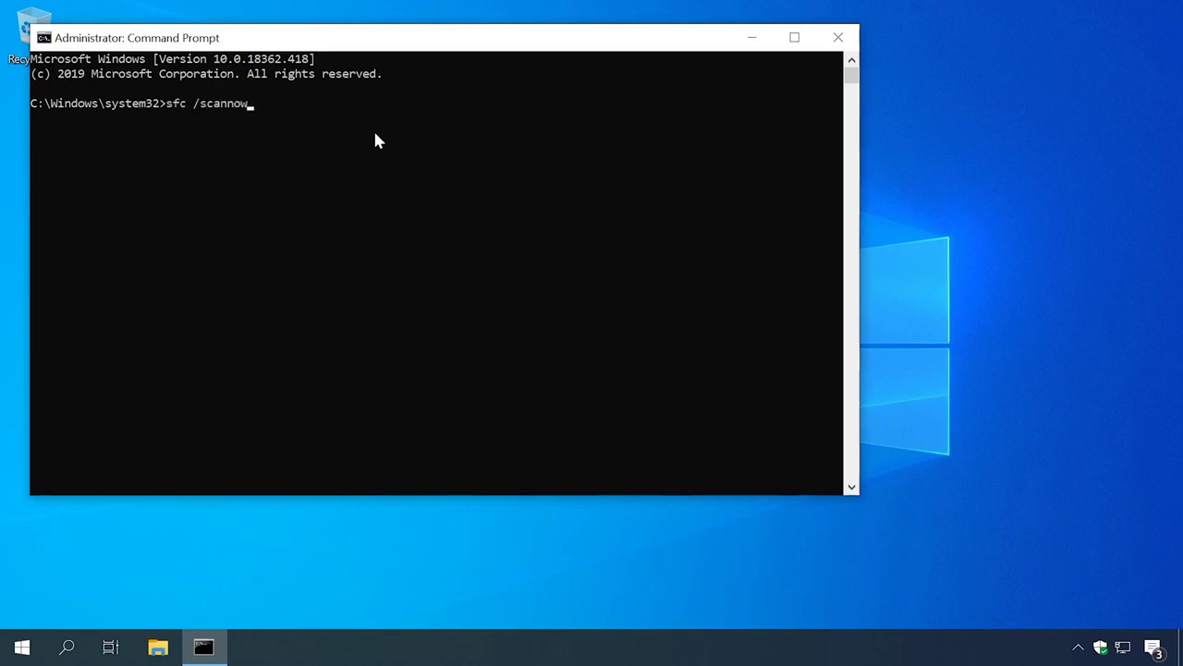
key(Return)
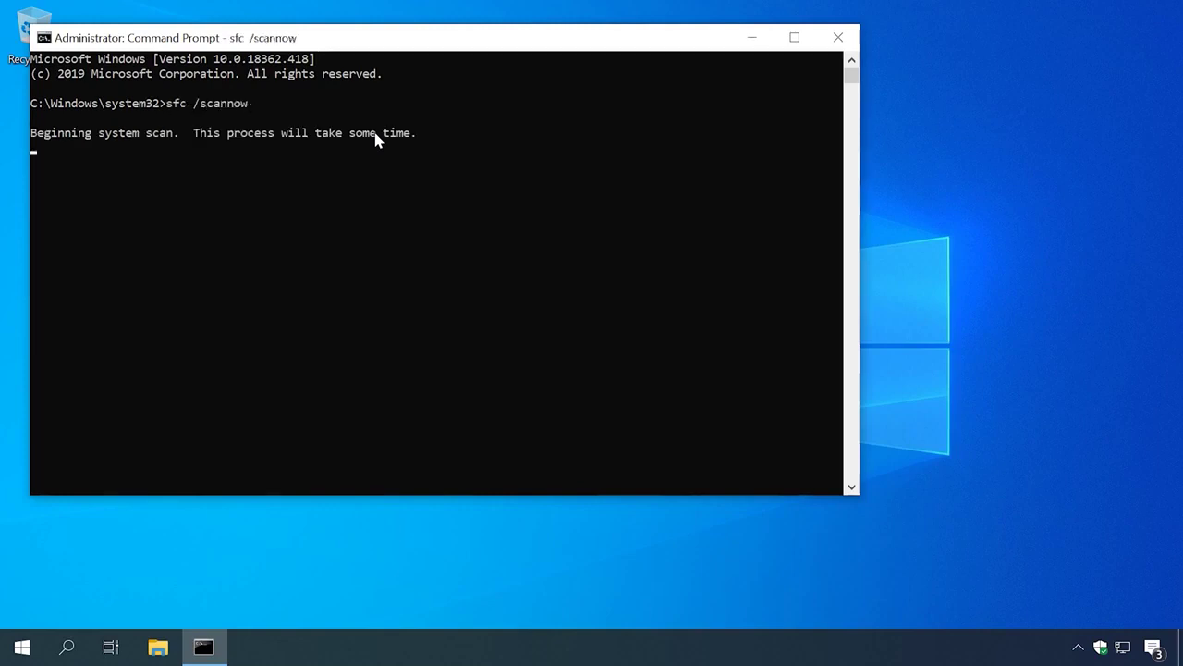
Open Windows Security and go to the Virus & threat protection page.
click(1107, 646)
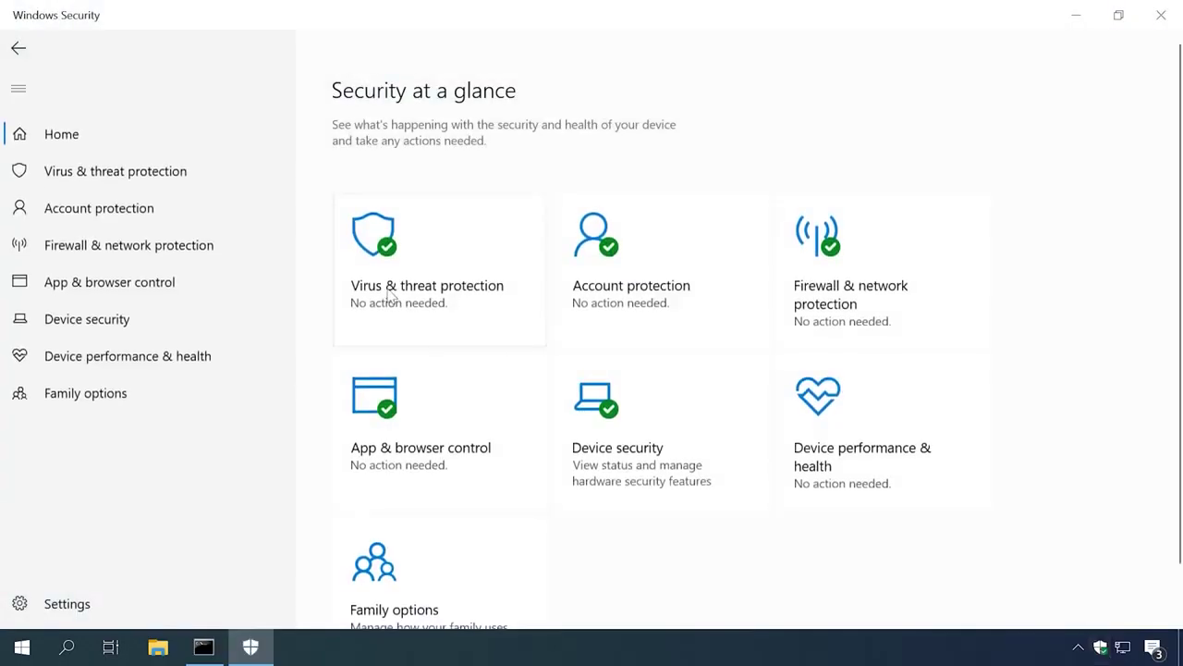
click(390, 296)
click(390, 323)
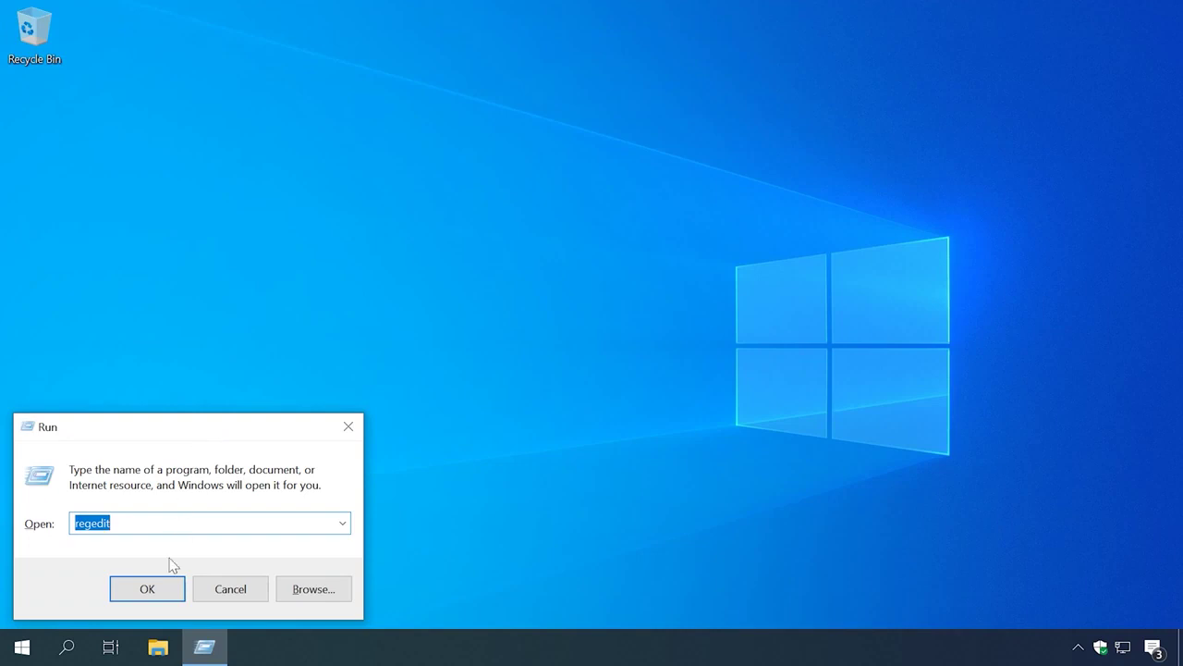
Open the Registry Editor with regedit and import the backup registry file from the Documents folder.
click(159, 593)
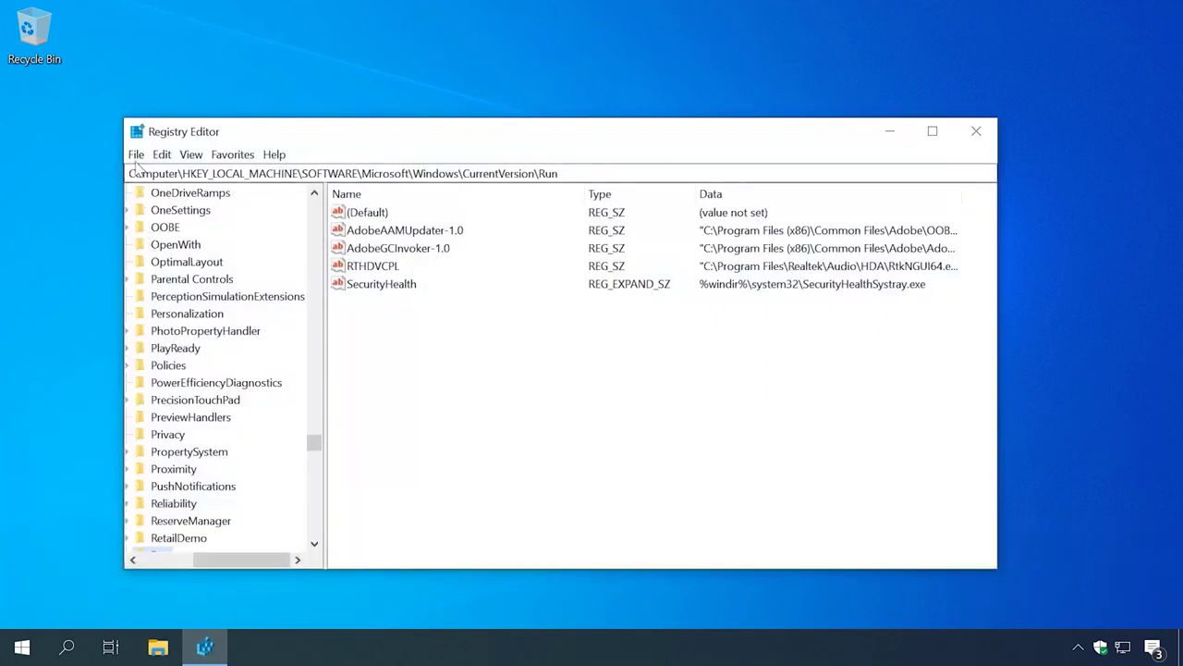
click(136, 154)
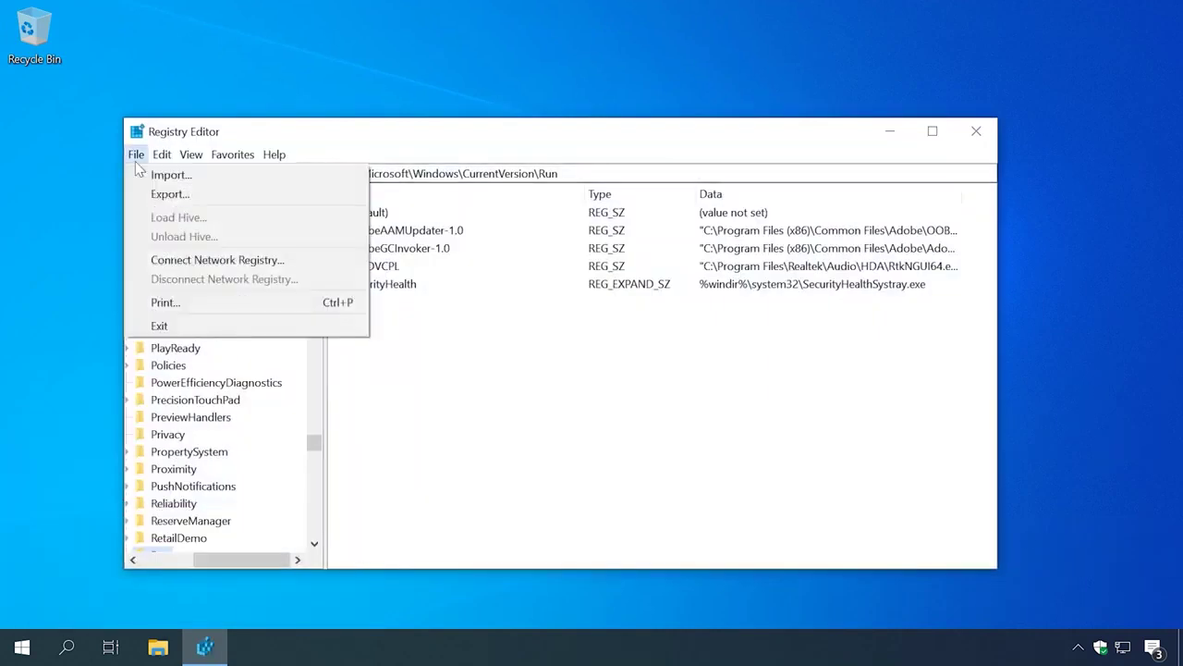
click(165, 174)
click(328, 305)
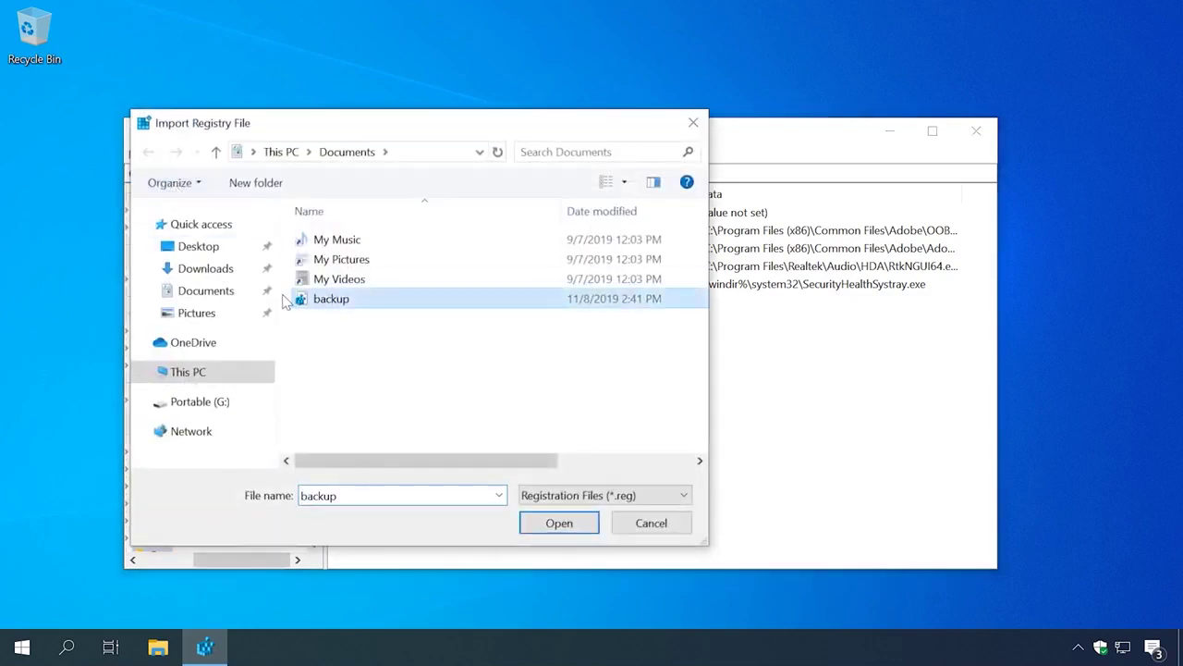
click(548, 524)
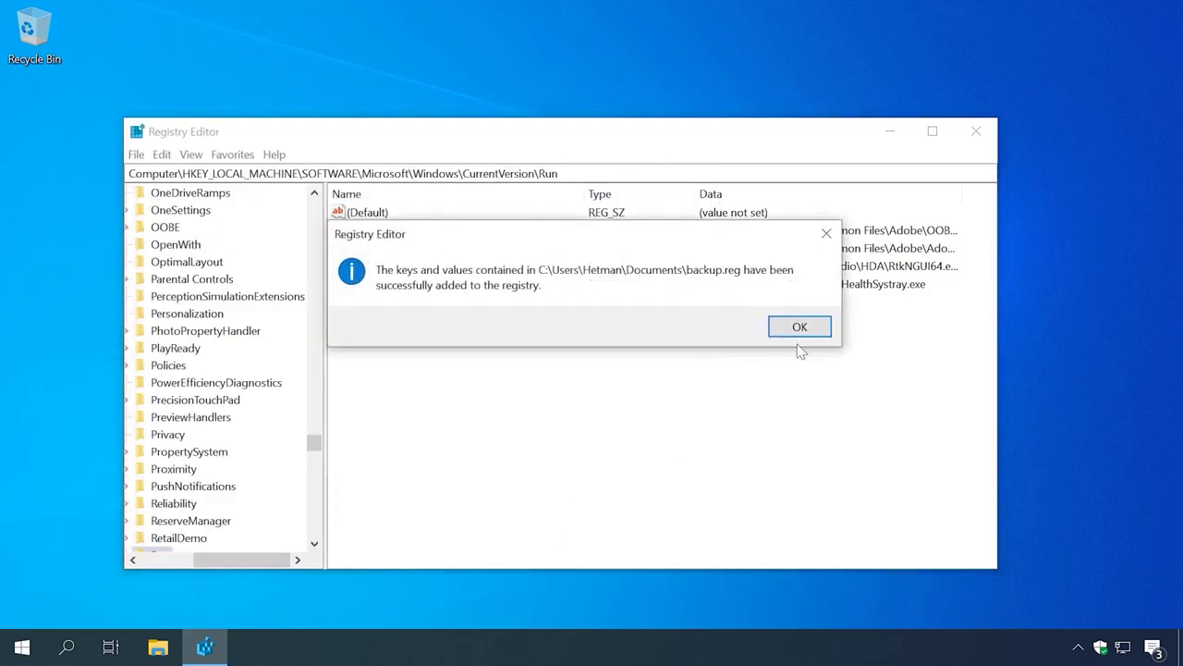
click(801, 328)
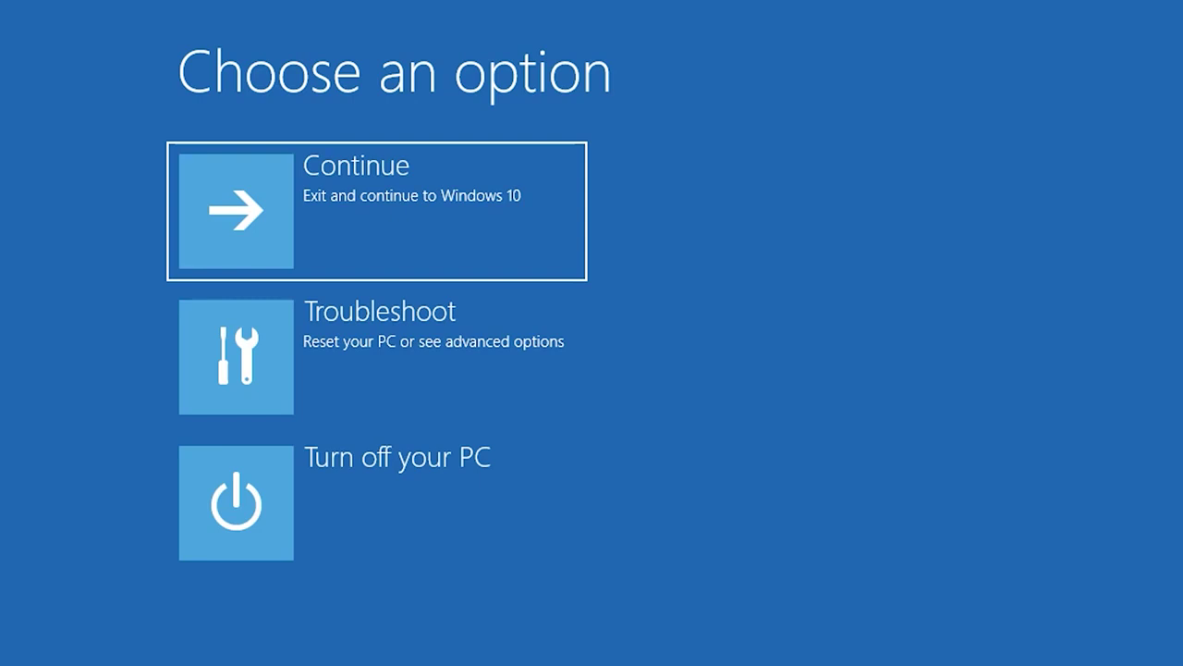
Go to Troubleshoot in the recovery environment and open Reset this PC to view the Keep my files and Remove everything options.
key(Down)
key(Return)
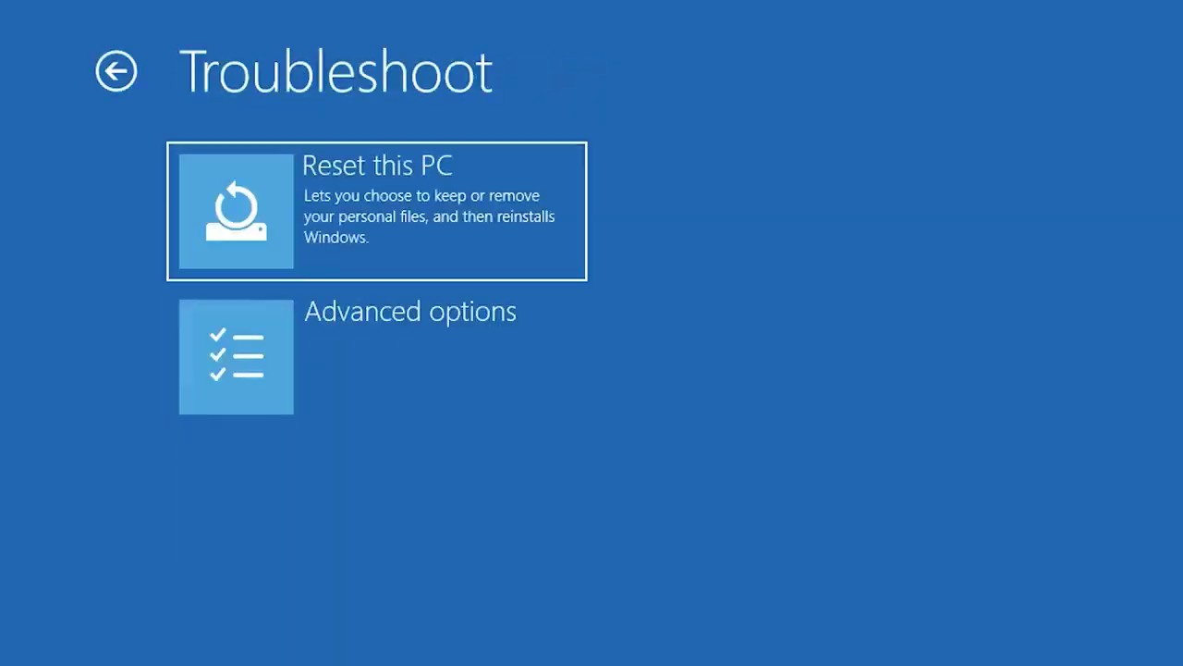
key(Down)
key(Up)
key(Return)
key(Down)
key(Up)
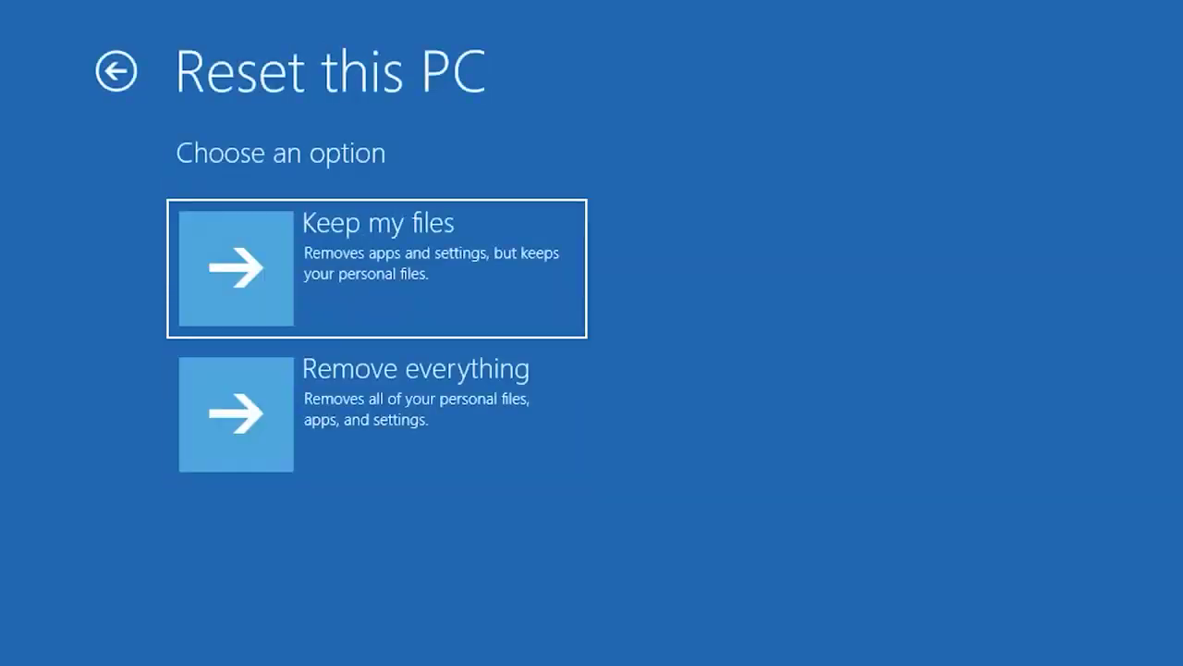
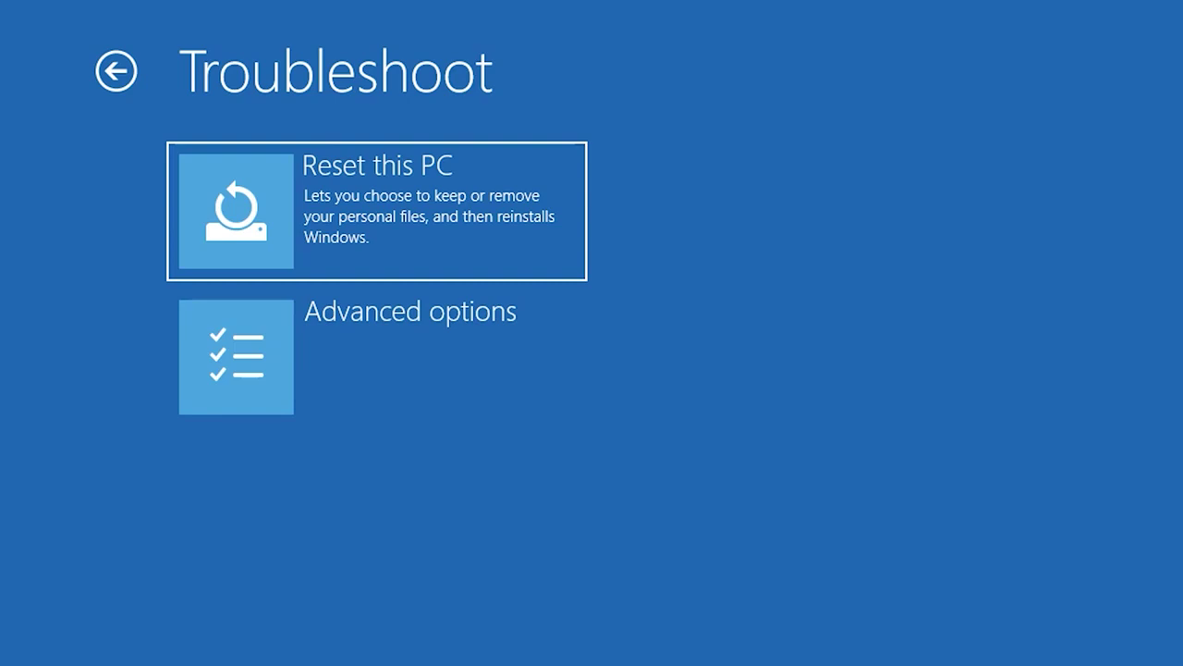
key(Return)
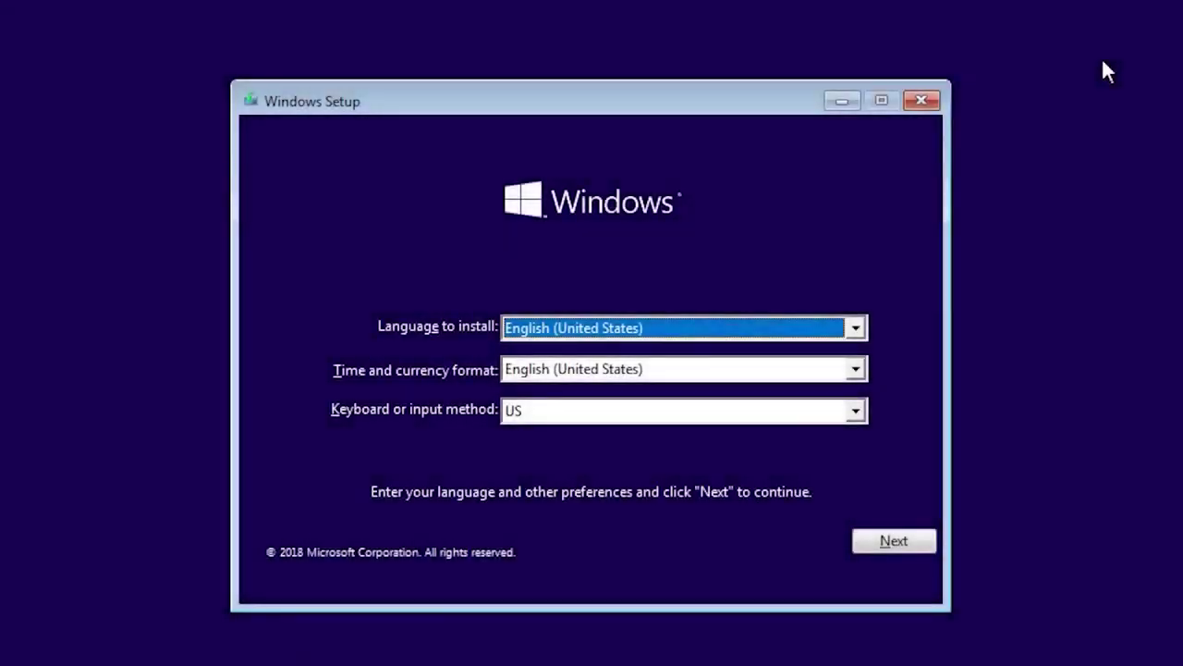
Accept the default language settings in Windows Setup, choose Repair your computer and enter Troubleshoot.
click(889, 539)
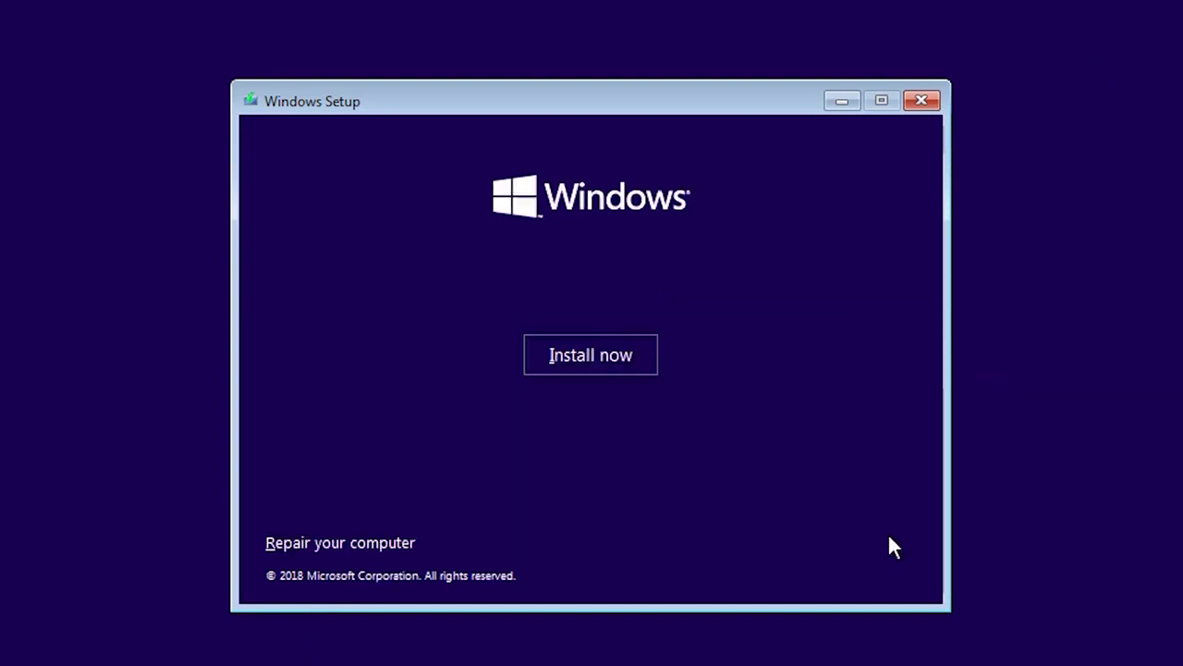
click(384, 544)
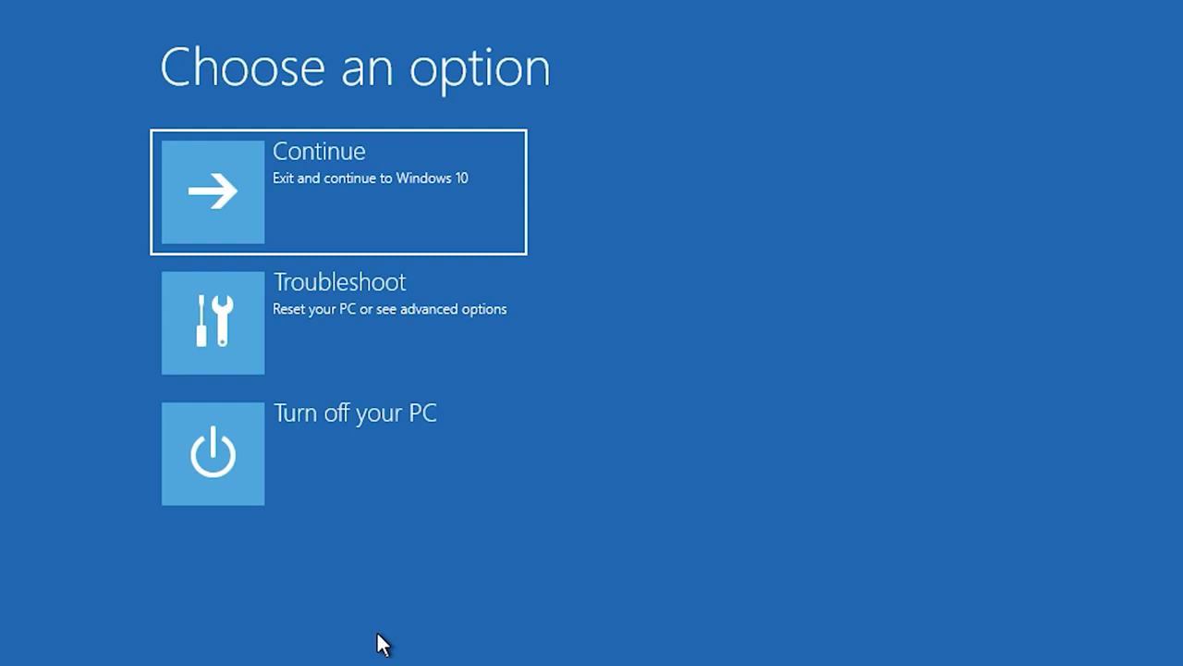
click(382, 349)
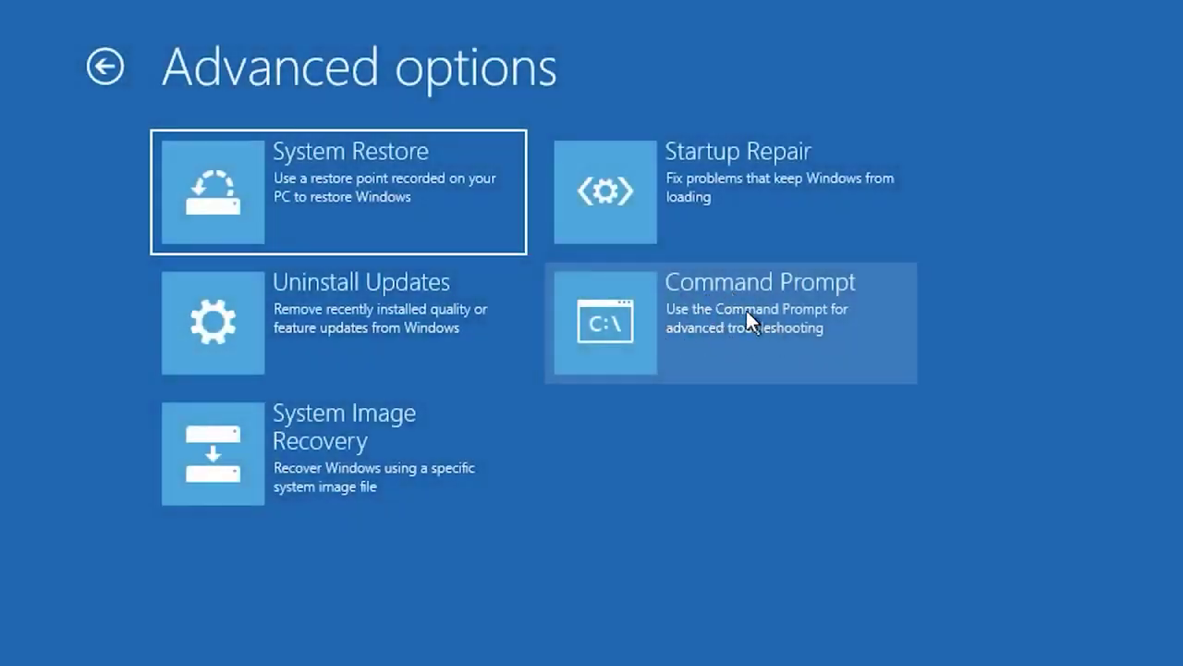
Open the recovery Command Prompt and run the system file check sfc /scannow.
click(746, 309)
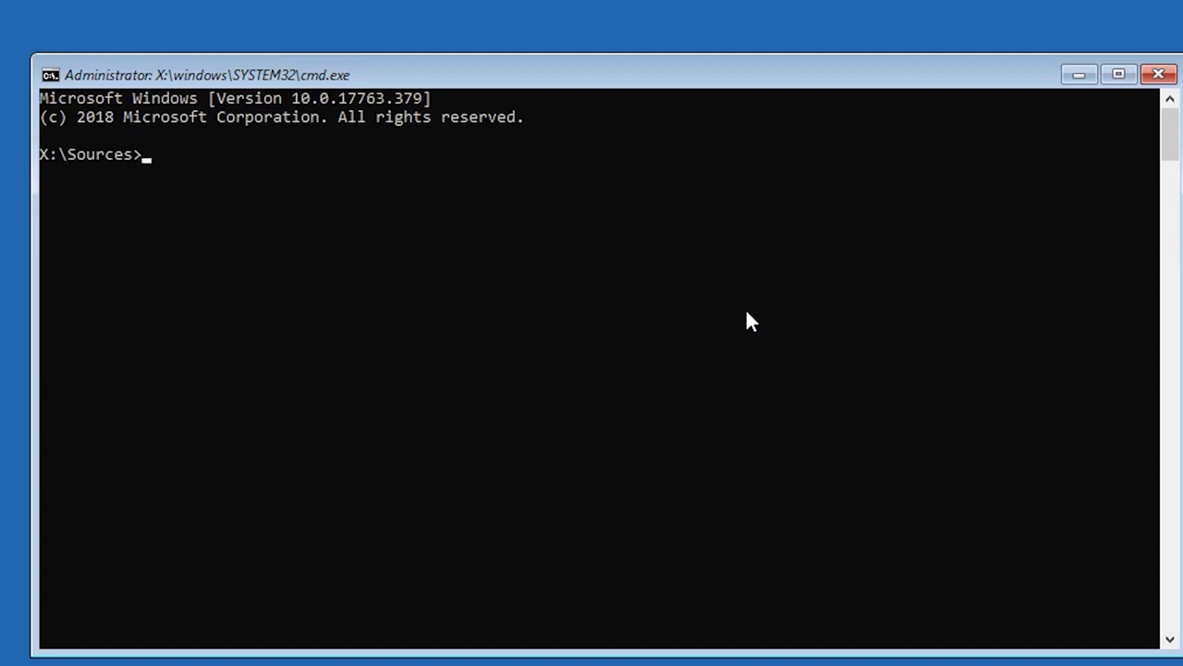
text(sfc /scannow)
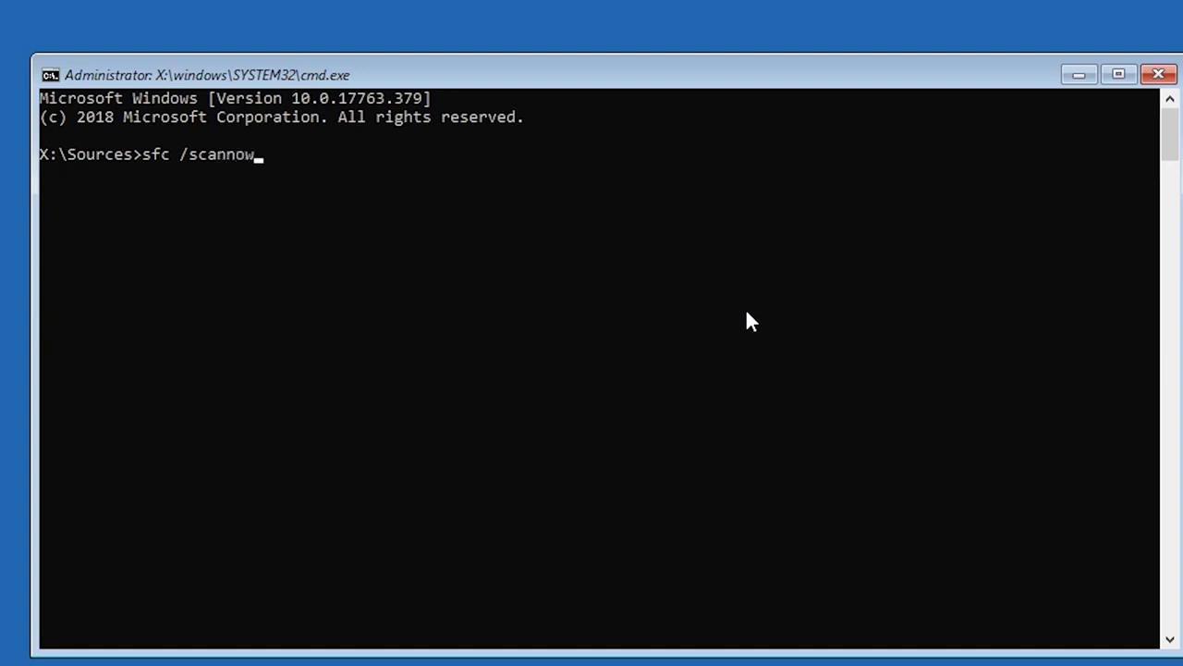
key(Return)
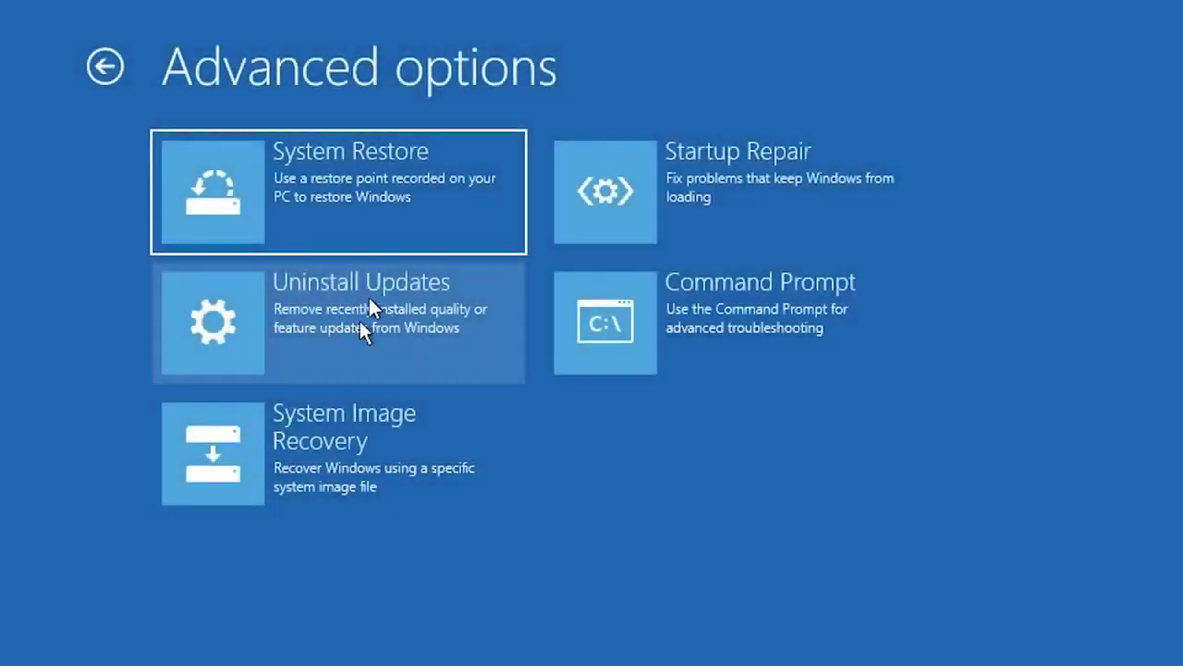
Start uninstalling the latest feature update with Windows 10 as the target operating system.
click(368, 314)
click(350, 364)
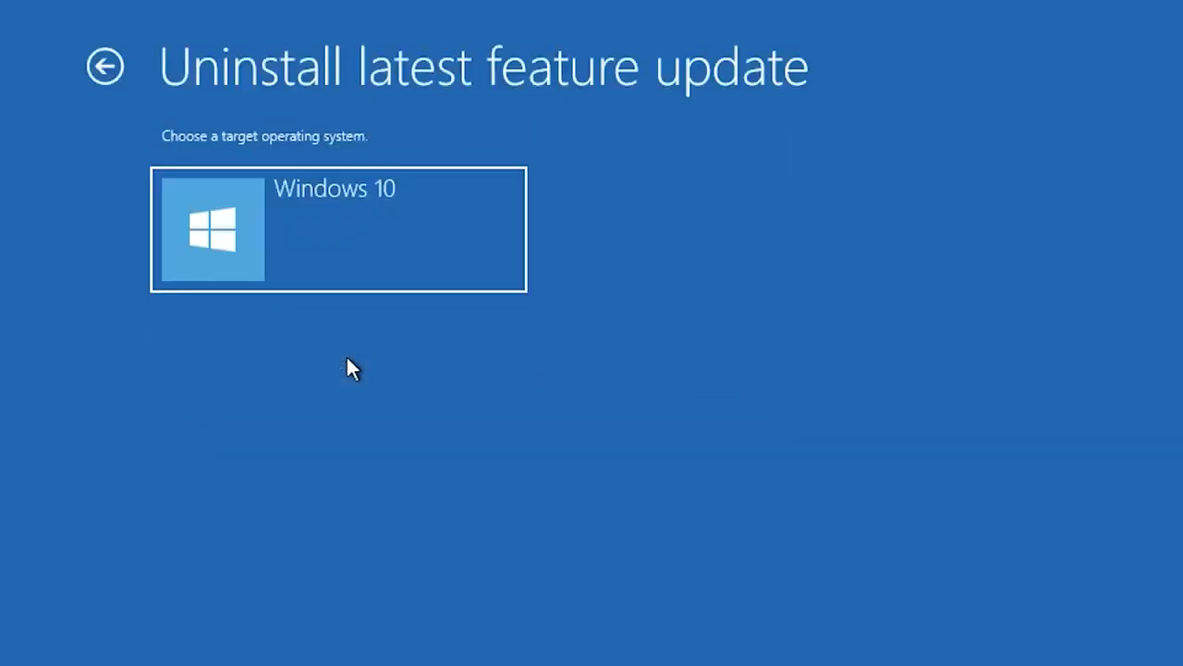
click(367, 242)
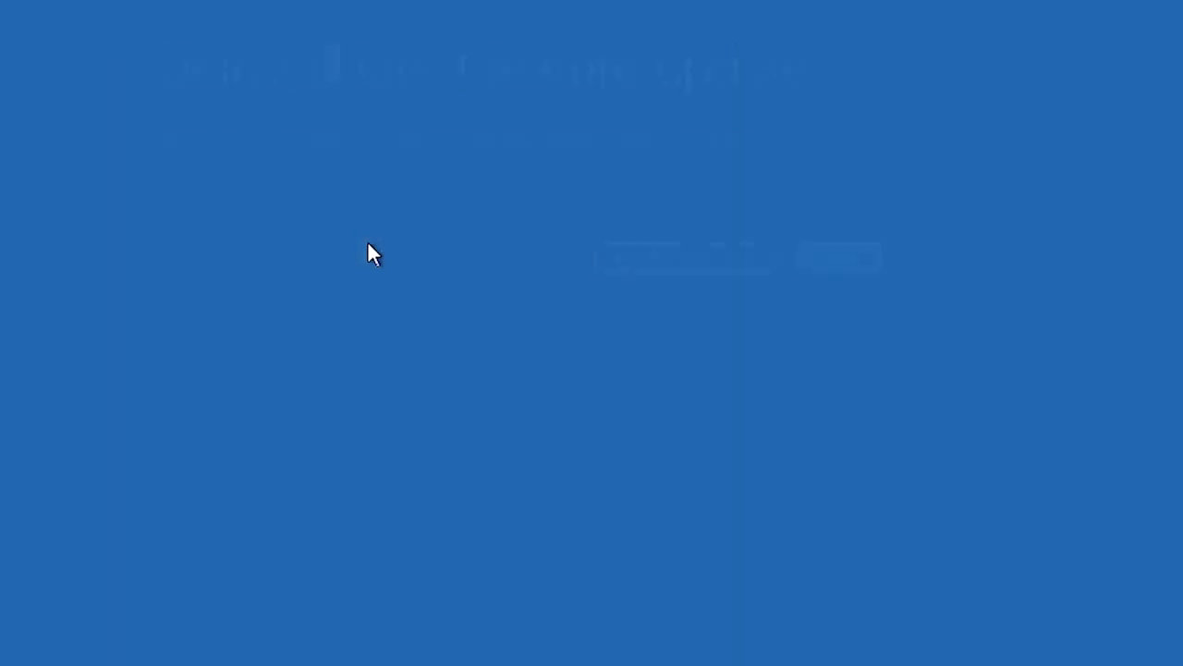